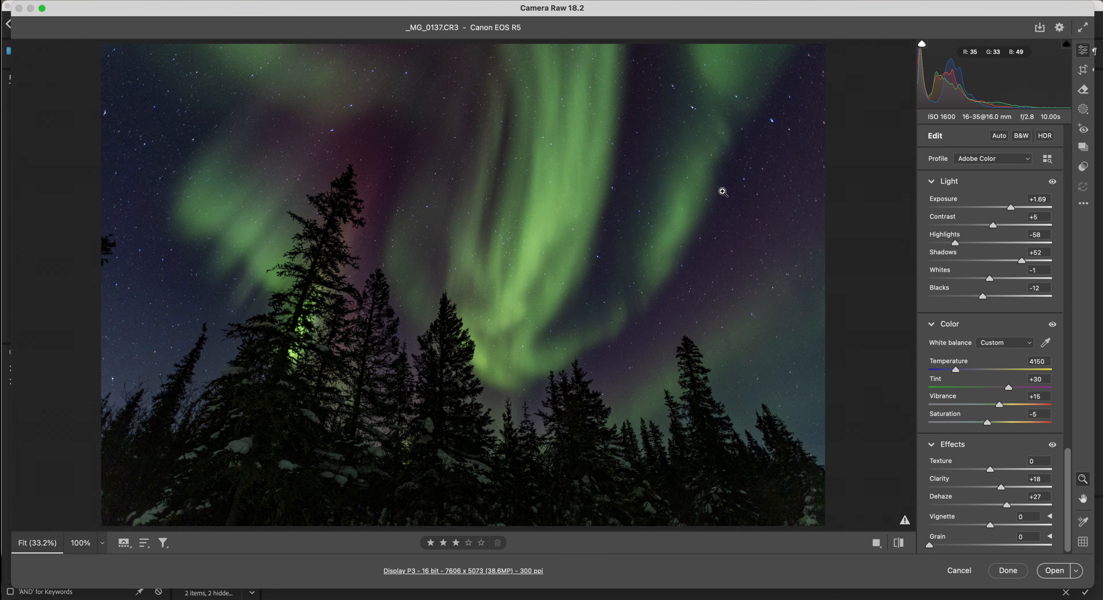
Step: Close the already edited aurora photo without saving and open _MG_0137 copy.CR3 for raw editing
{"action": "left_click", "coordinate": [959, 575]}
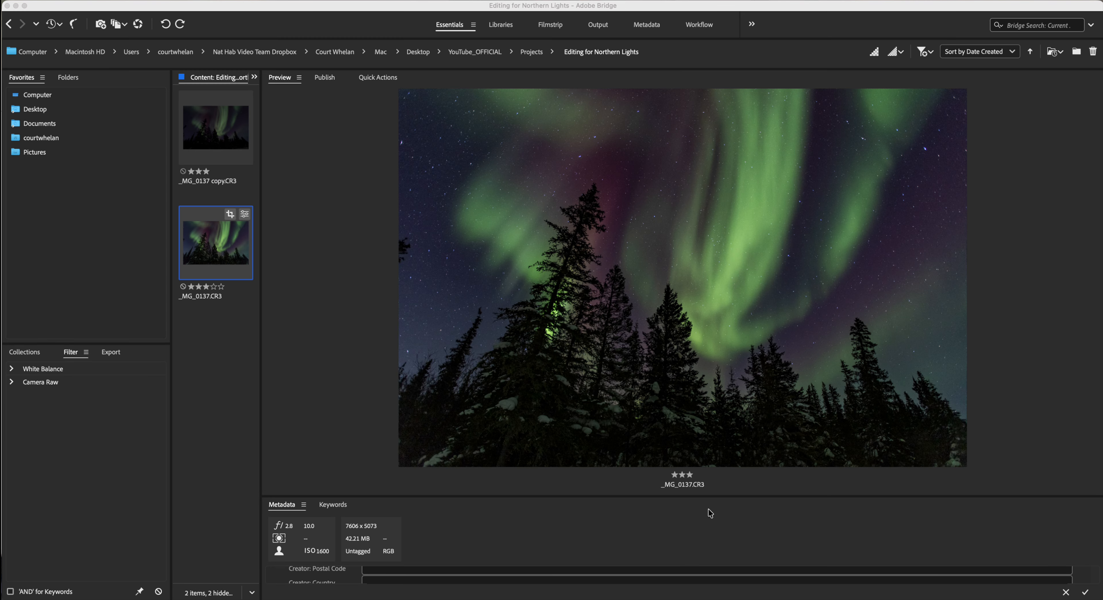
{"action": "left_click", "coordinate": [200, 120]}
{"action": "double_click", "coordinate": [199, 116]}
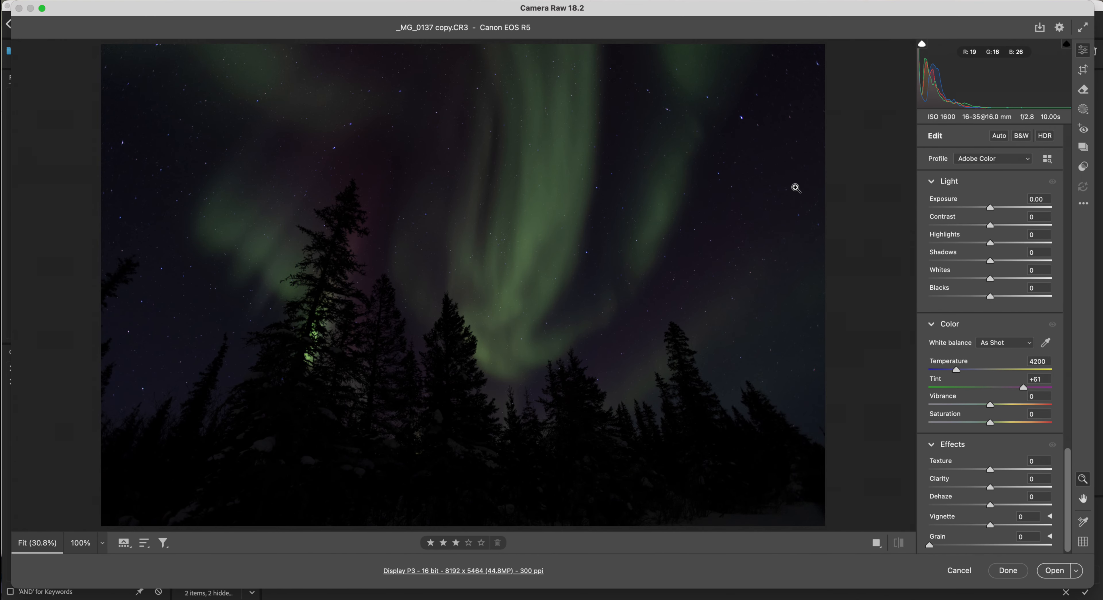
Step: Try the Auto tone adjustment on the photo and switch it back off
{"action": "left_click", "coordinate": [1003, 138]}
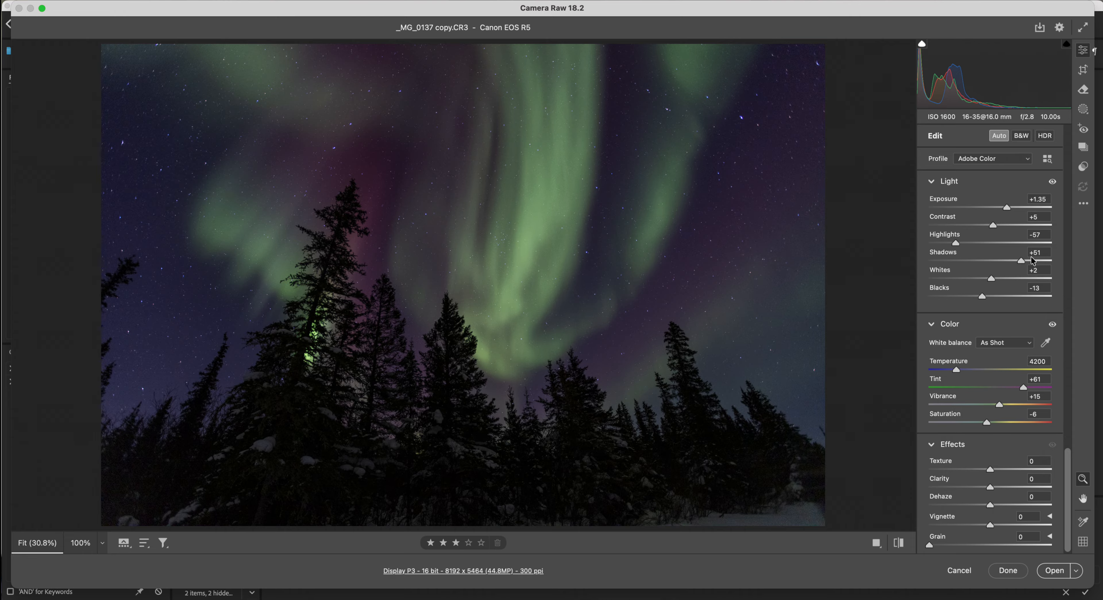
{"action": "left_click", "coordinate": [1000, 137]}
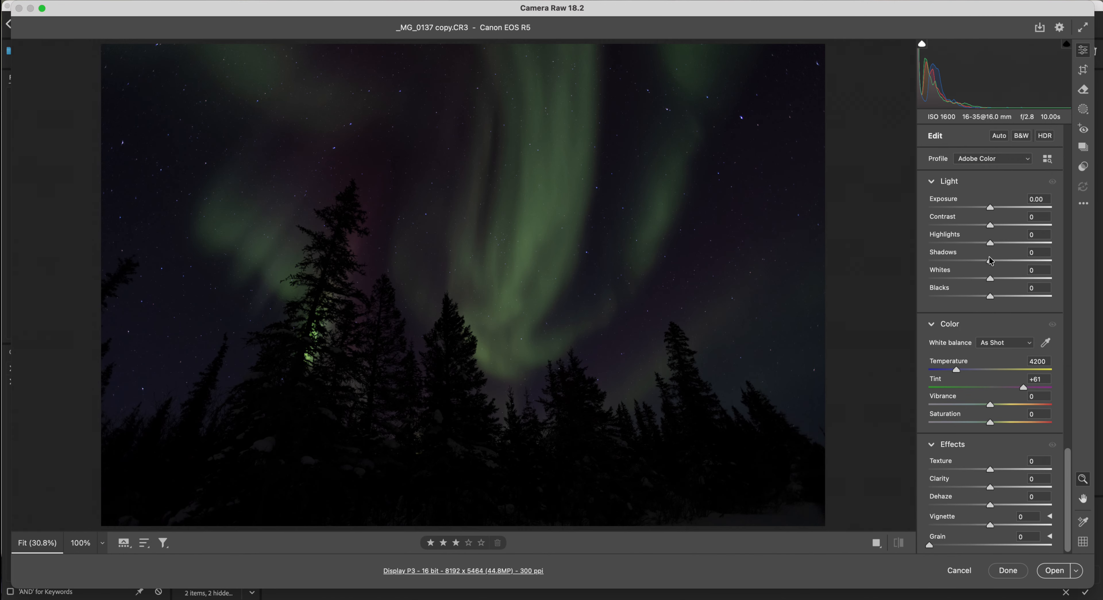
Step: Set the photo's Exposure to +1.05, Whites to +42 and Blacks to -6, leaving Contrast at 0
{"action": "left_click_drag", "start_coordinate": [990, 210], "coordinate": [1003, 210]}
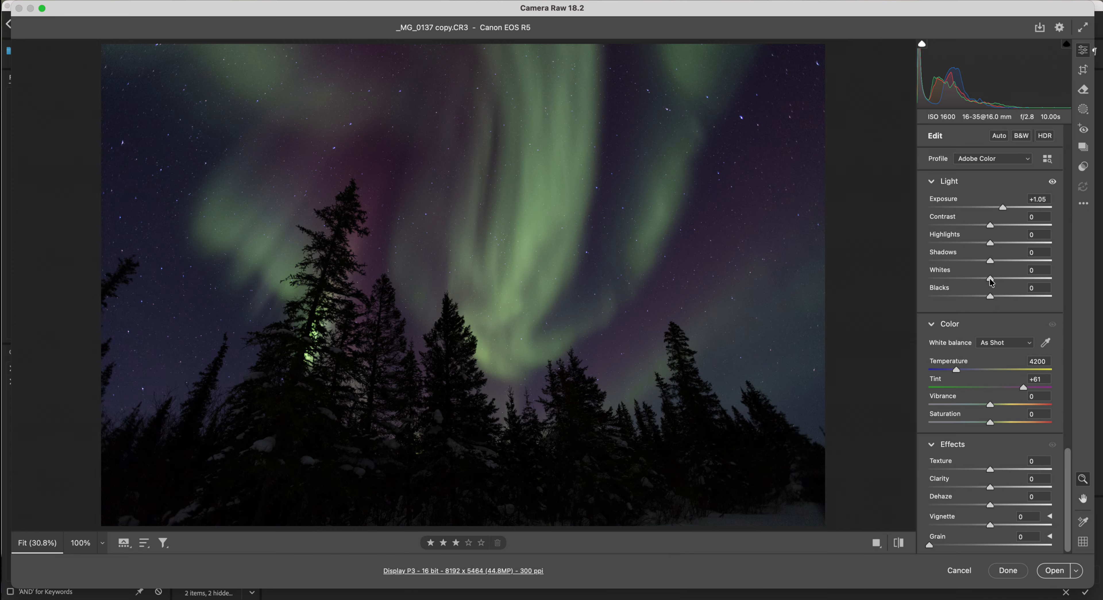
{"action": "left_click_drag", "start_coordinate": [991, 282], "coordinate": [1014, 279]}
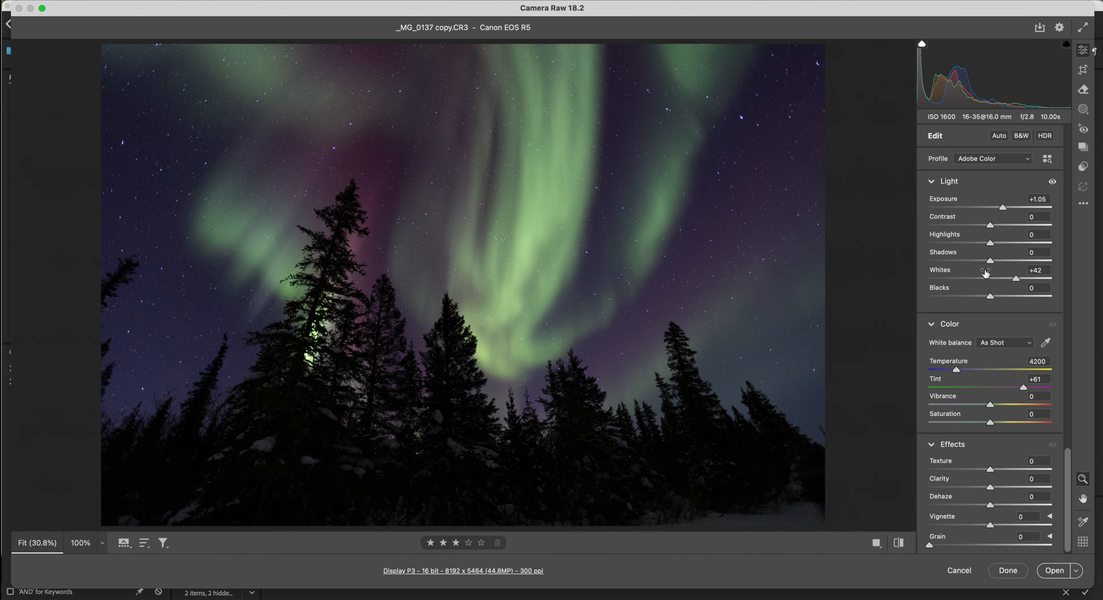
{"action": "left_click_drag", "start_coordinate": [989, 298], "coordinate": [988, 299]}
{"action": "mouse_move", "coordinate": [991, 230]}
{"action": "left_mouse_down"}
{"action": "mouse_move", "coordinate": [1027, 227]}
{"action": "mouse_move", "coordinate": [991, 230]}
{"action": "left_mouse_up"}
{"action": "left_click_drag", "start_coordinate": [992, 226], "coordinate": [990, 225]}
{"action": "key", "text": "super+z"}
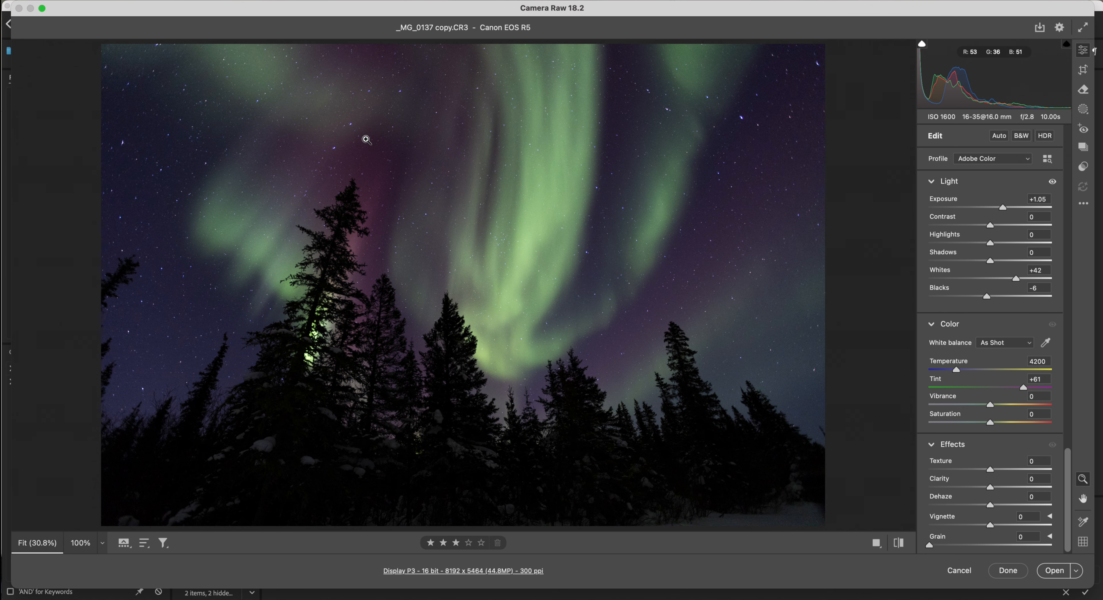
Step: Straighten the photo with the Crop tool by setting the angle to 2.10 degrees and apply the crop
{"action": "key", "text": "c"}
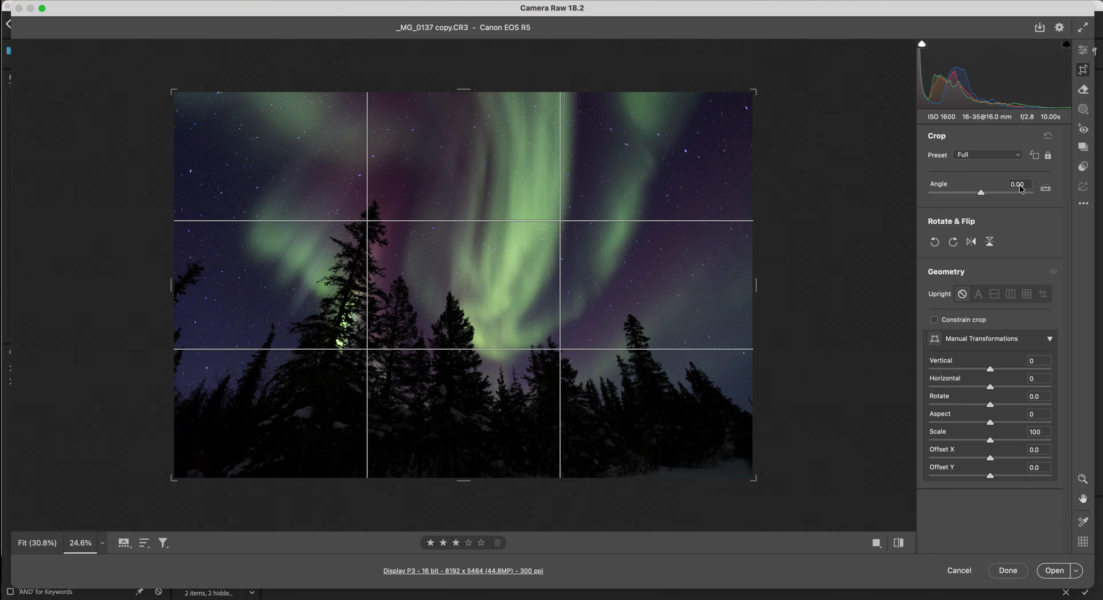
{"action": "key", "text": "Up"}
{"action": "key", "text": "Up"}
{"action": "key", "text": "Up"}
{"action": "key", "text": "Up"}
{"action": "key", "text": "Up"}
{"action": "key", "text": "Up"}
{"action": "key", "text": "Up"}
{"action": "key", "text": "Up"}
{"action": "key", "text": "Up"}
{"action": "key", "text": "Up"}
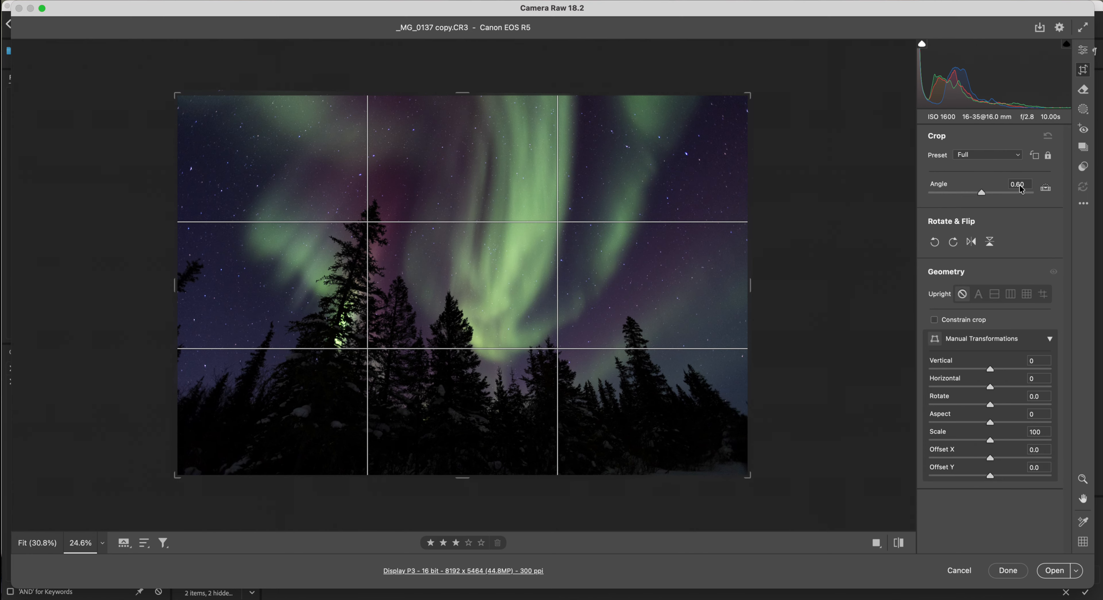
{"action": "key", "text": "Up"}
{"action": "key", "text": "Up"}
{"action": "key", "text": "Up"}
{"action": "key", "text": "Up"}
{"action": "key", "text": "Up"}
{"action": "key", "text": "Up"}
{"action": "key", "text": "Up"}
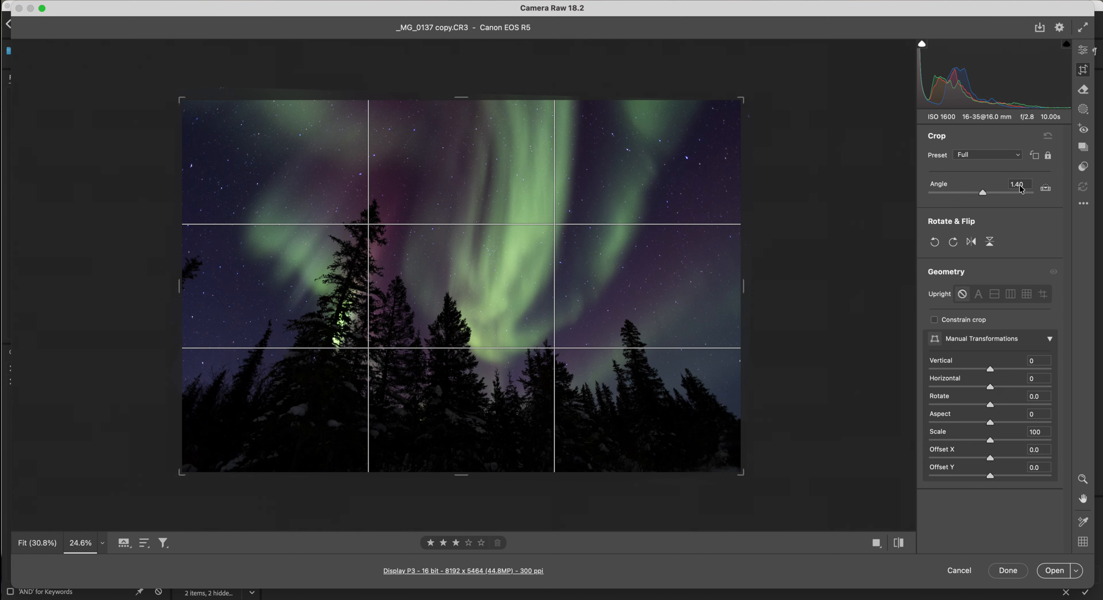
{"action": "key", "text": "Up"}
{"action": "key", "text": "Up"}
{"action": "key", "text": "Up"}
{"action": "key", "text": "Up"}
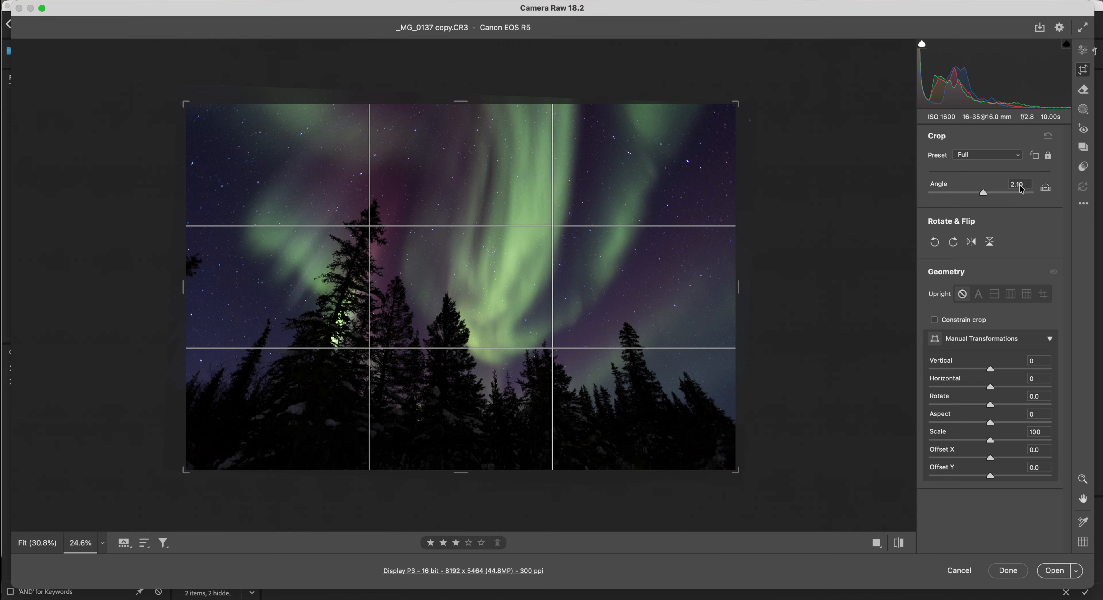
{"action": "key", "text": "Return"}
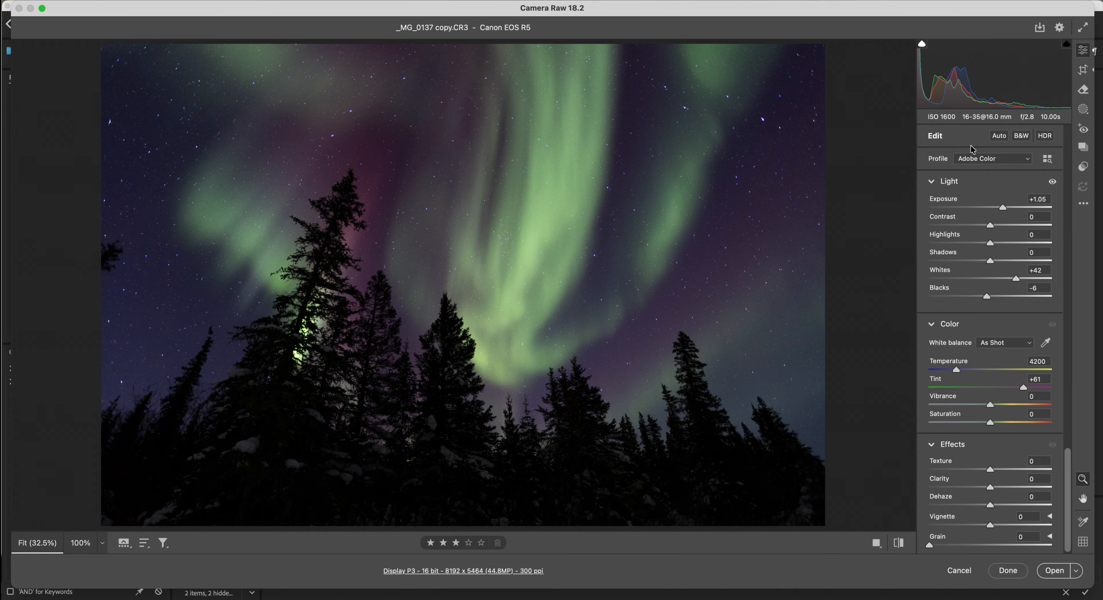
Step: Remove the stray tree branch at the photo's left edge with the generative Remove tool at size 10
{"action": "left_click", "coordinate": [1084, 90]}
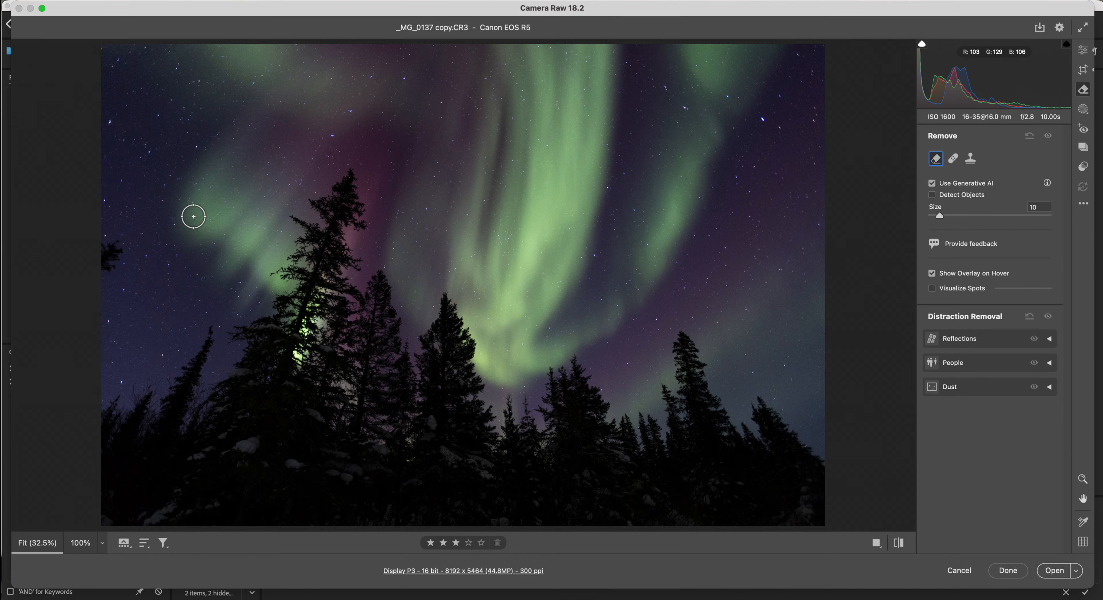
{"action": "mouse_move", "coordinate": [113, 239]}
{"action": "left_mouse_down"}
{"action": "mouse_move", "coordinate": [109, 276]}
{"action": "mouse_move", "coordinate": [106, 247]}
{"action": "left_mouse_up"}
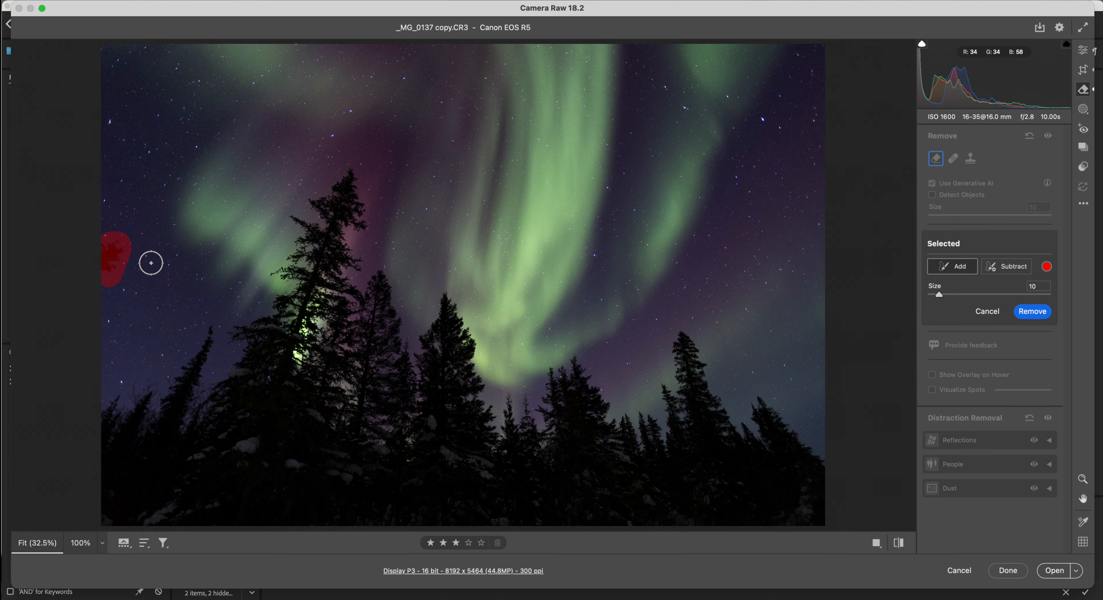
{"action": "key", "text": "Return"}
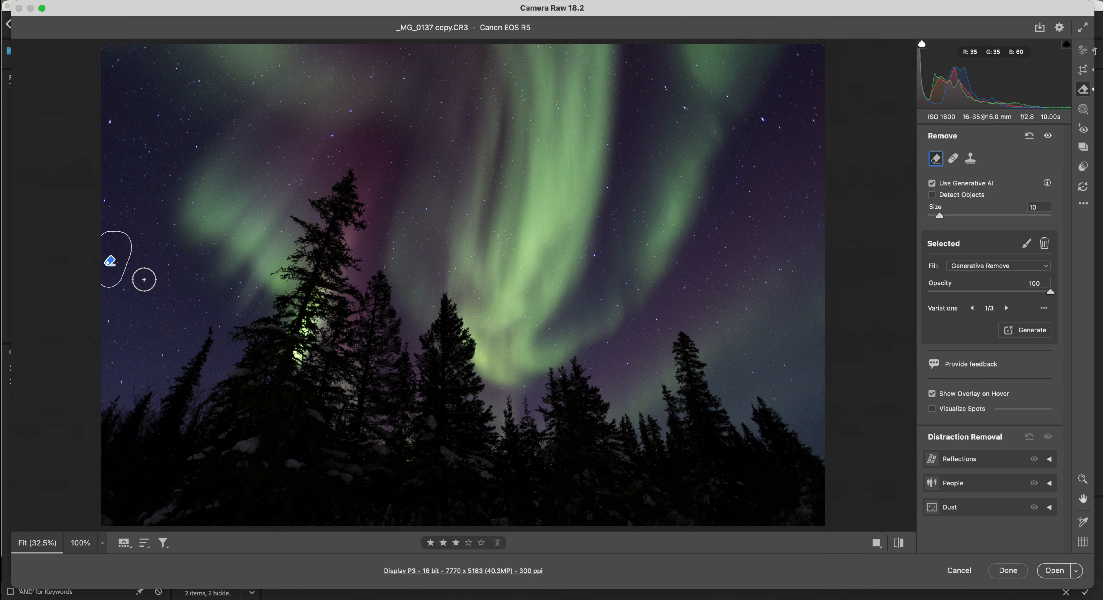
{"action": "key", "text": "e"}
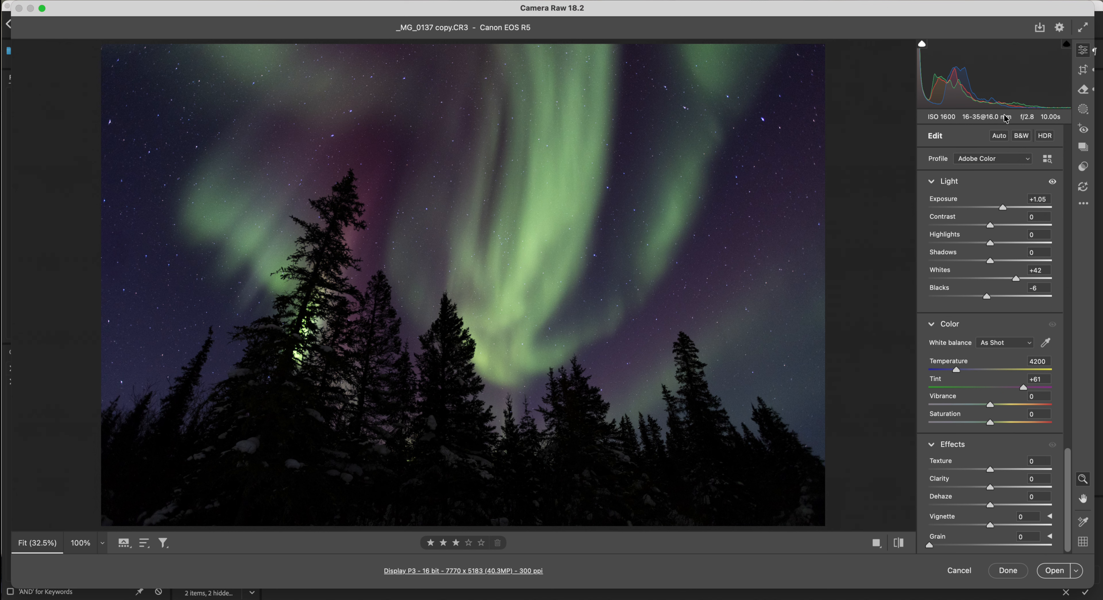
{"action": "left_click", "coordinate": [1083, 93]}
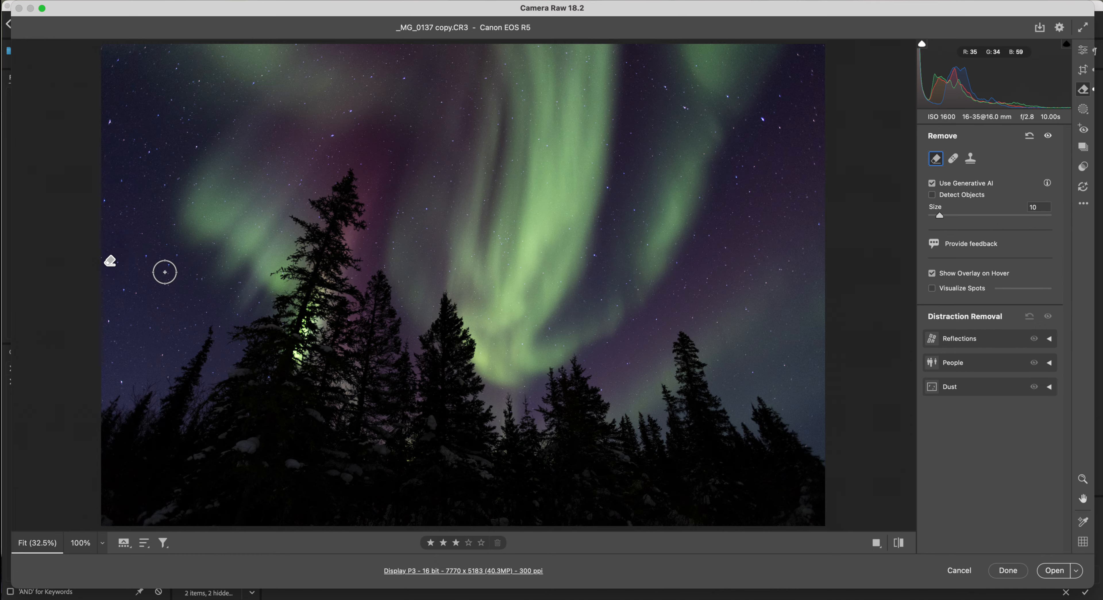
{"action": "key", "text": "e"}
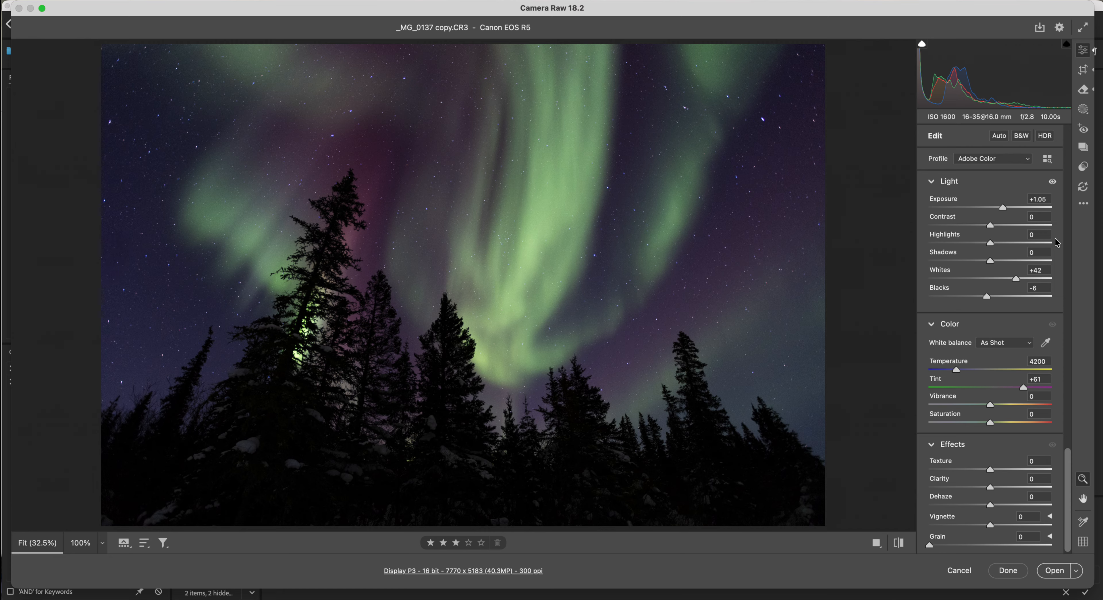
Step: Create a Sky mask and invert it so it covers the trees and snowy foreground
{"action": "left_click", "coordinate": [1085, 112]}
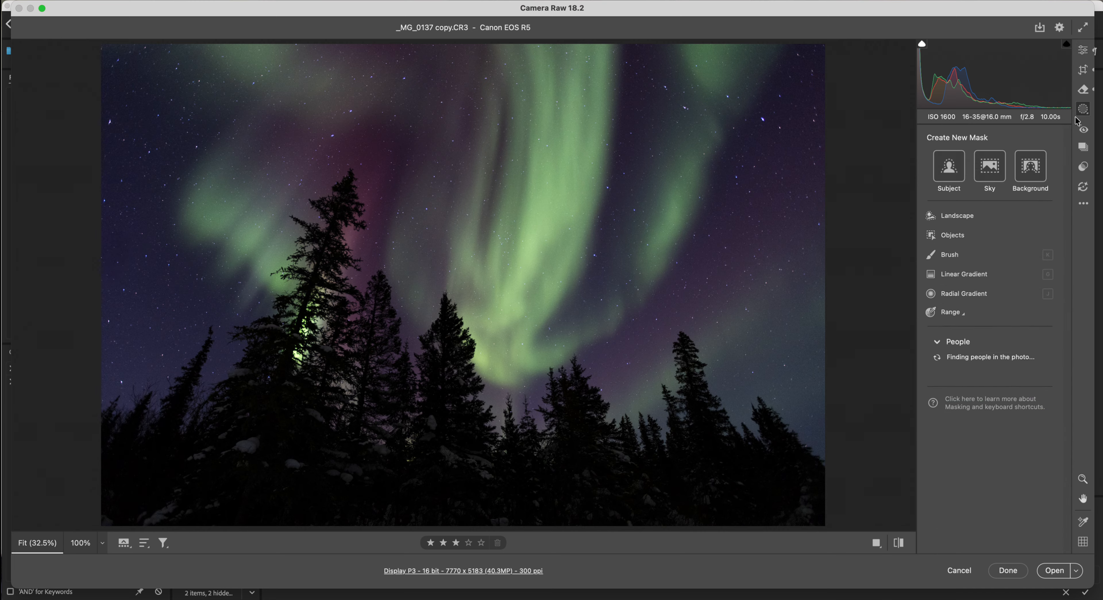
{"action": "left_click", "coordinate": [991, 176]}
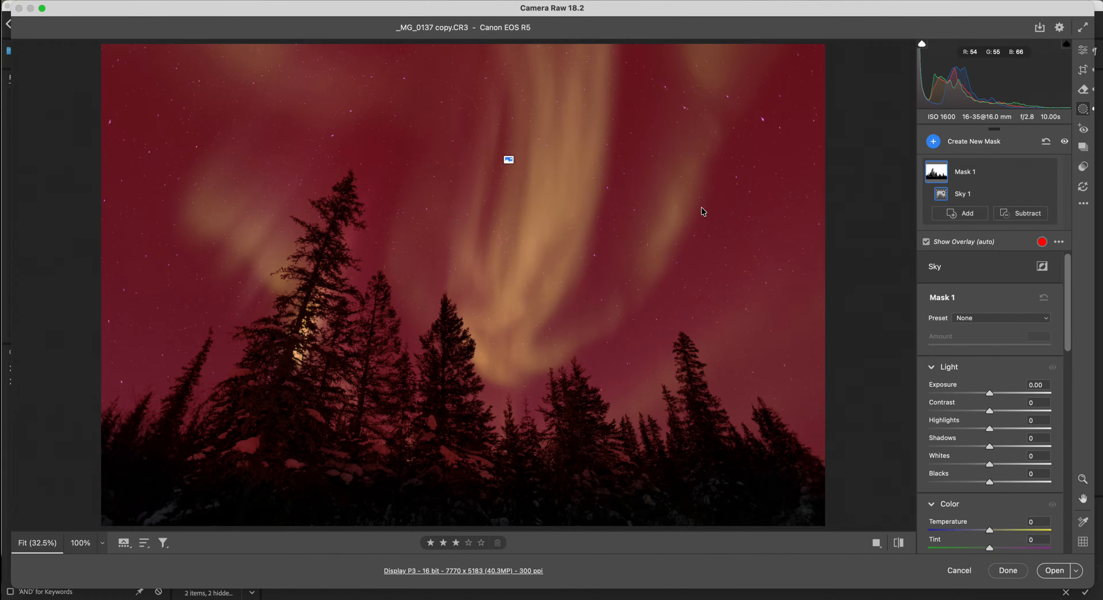
{"action": "key", "text": "apostrophe"}
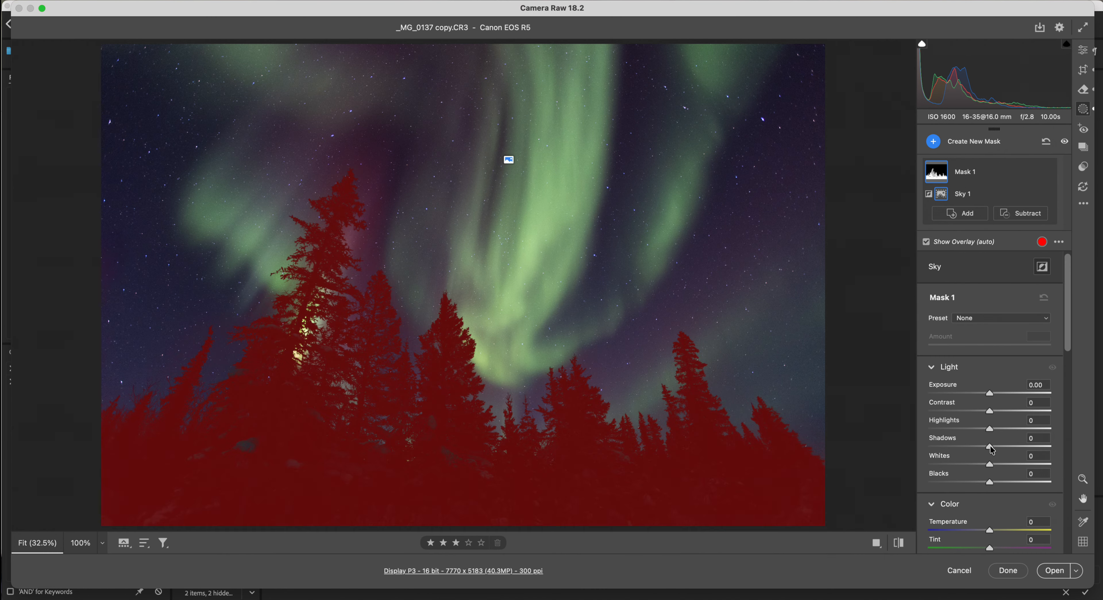
Step: Brighten the masked foreground trees with Exposure +1.00 and Shadows +12
{"action": "left_click_drag", "start_coordinate": [992, 449], "coordinate": [1028, 450]}
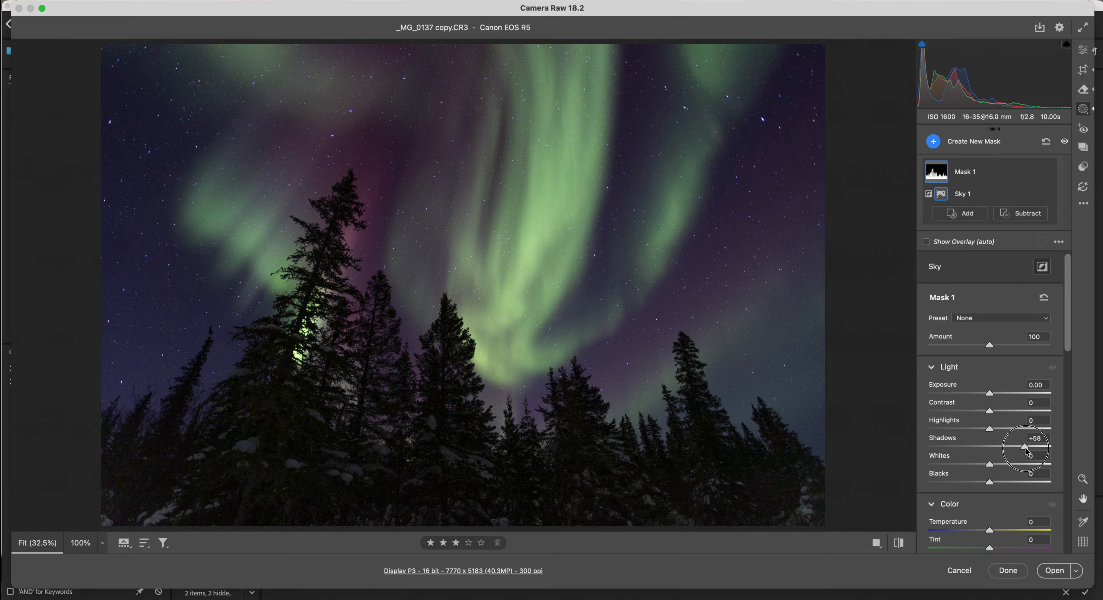
{"action": "left_click_drag", "start_coordinate": [1022, 448], "coordinate": [990, 451]}
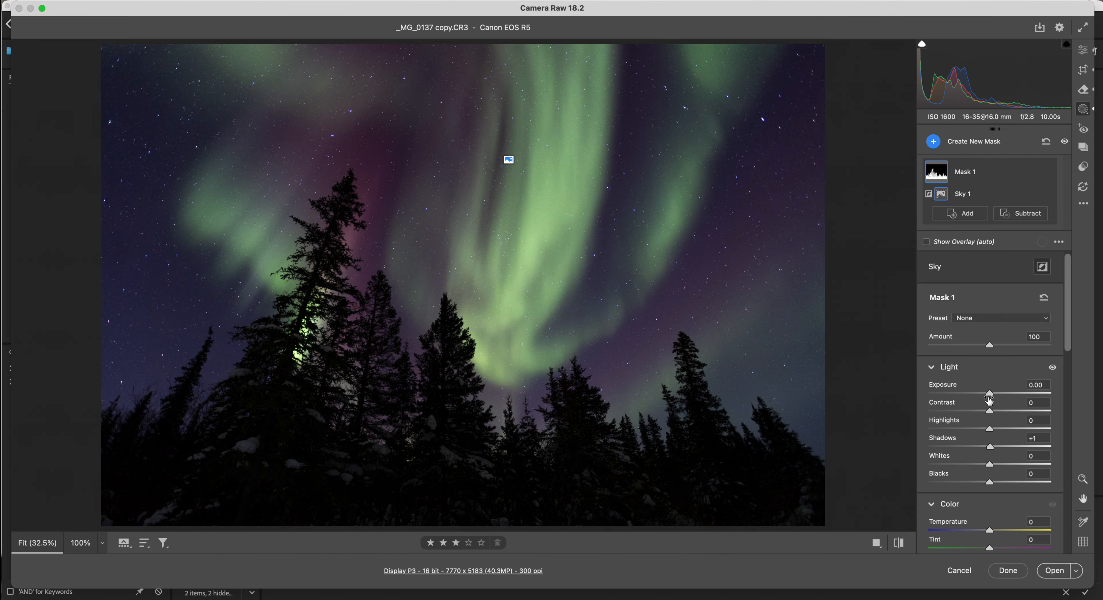
{"action": "left_click_drag", "start_coordinate": [991, 398], "coordinate": [1007, 400]}
{"action": "left_click_drag", "start_coordinate": [990, 448], "coordinate": [998, 448]}
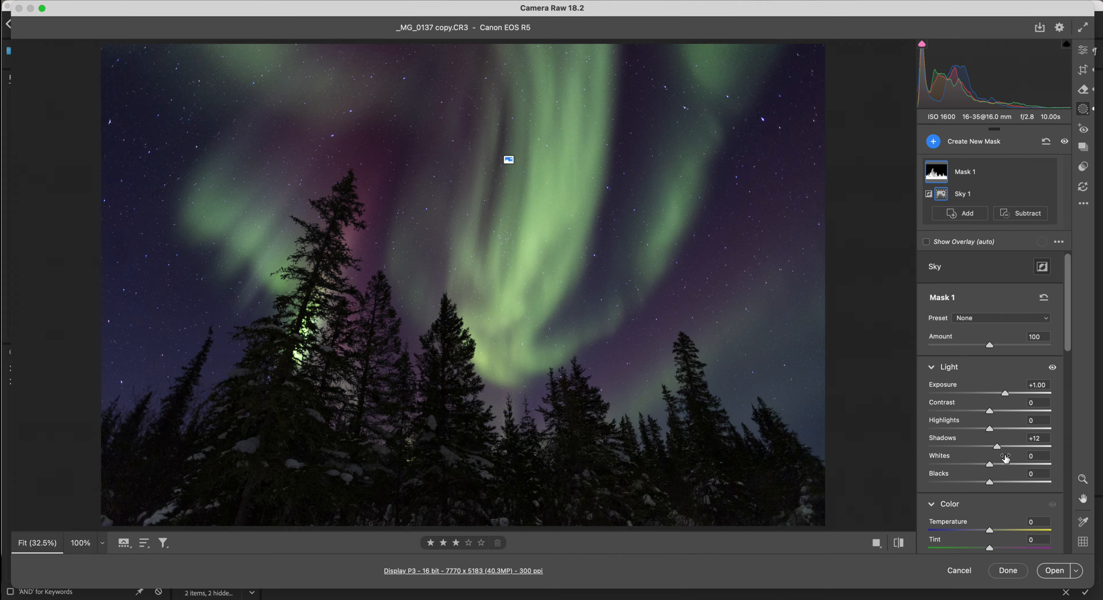
{"action": "key", "text": "e"}
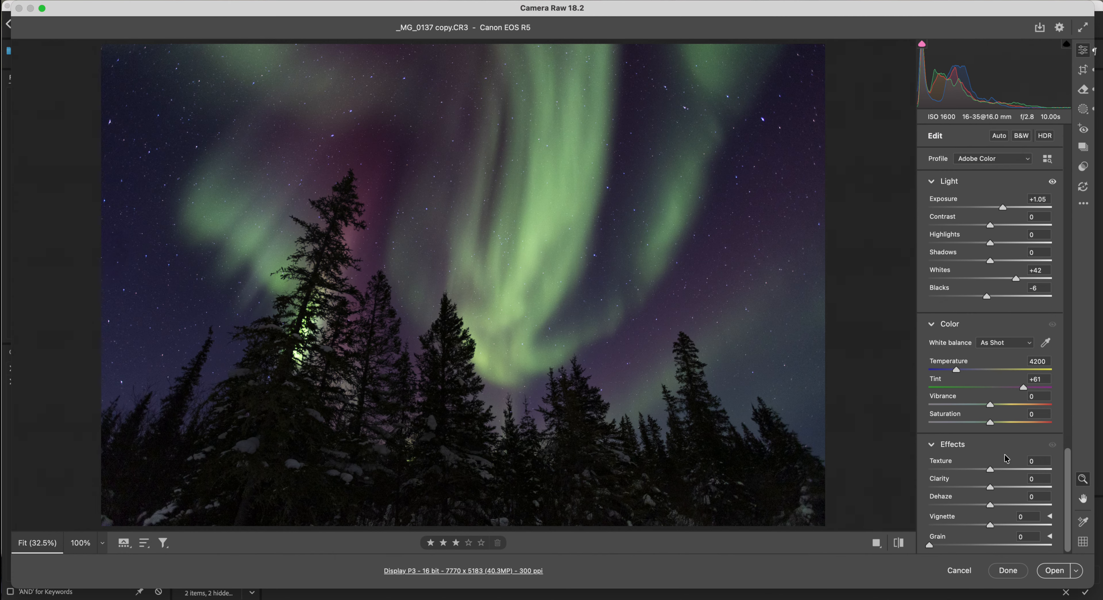
Step: Add a second mask that selects the sky
{"action": "left_click", "coordinate": [1082, 110]}
{"action": "left_click", "coordinate": [982, 144]}
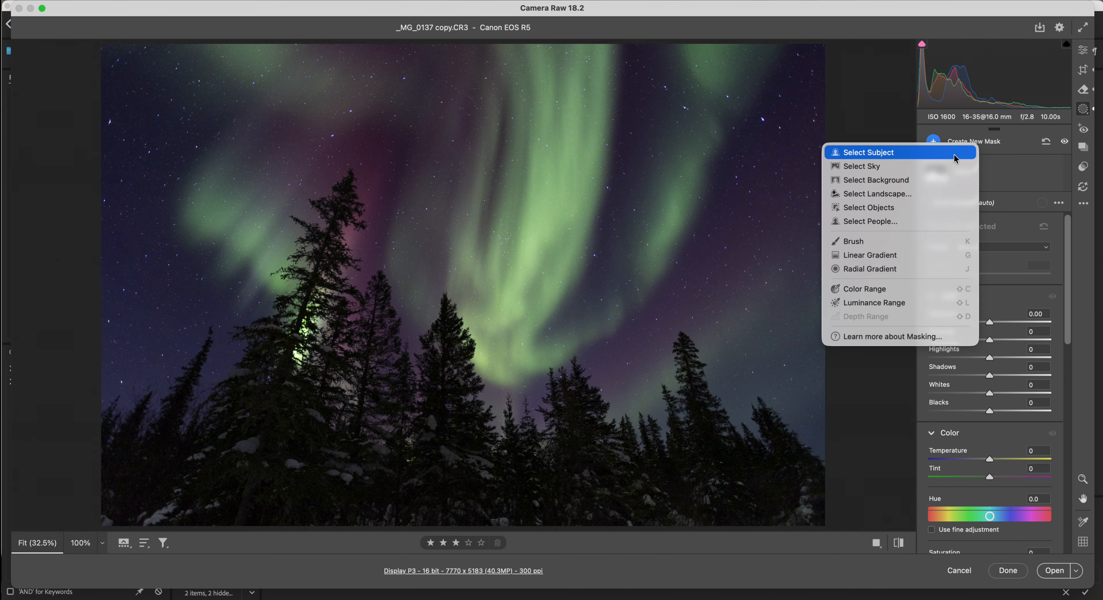
{"action": "left_click", "coordinate": [938, 166]}
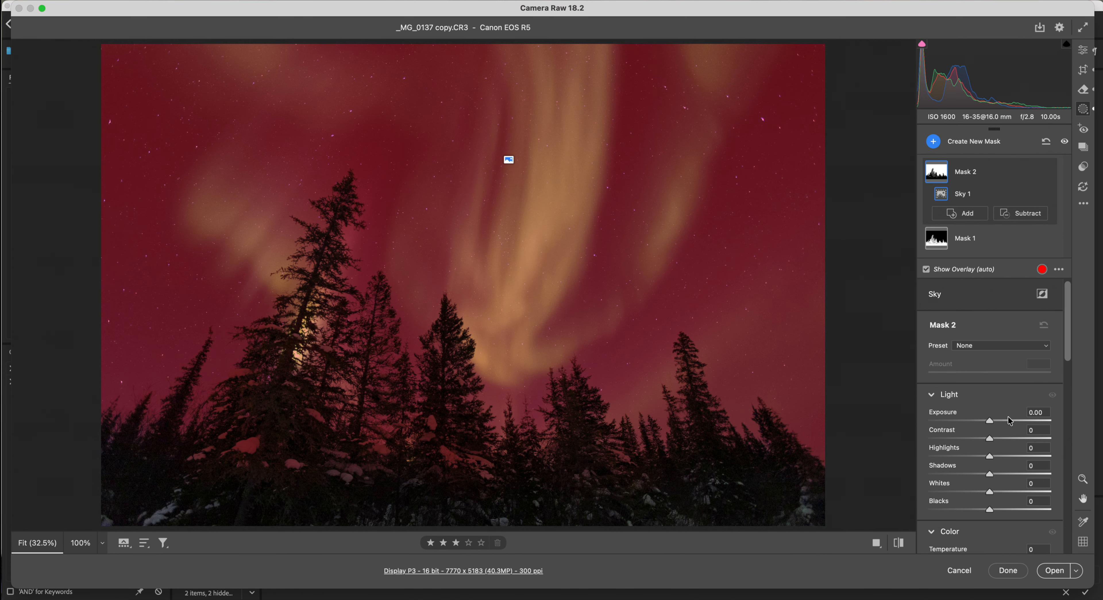
Step: Set the sky mask's Clarity to +25 and raise its Dehaze slightly
{"action": "scroll", "coordinate": [998, 398], "scroll_direction": "down", "scroll_amount": 2}
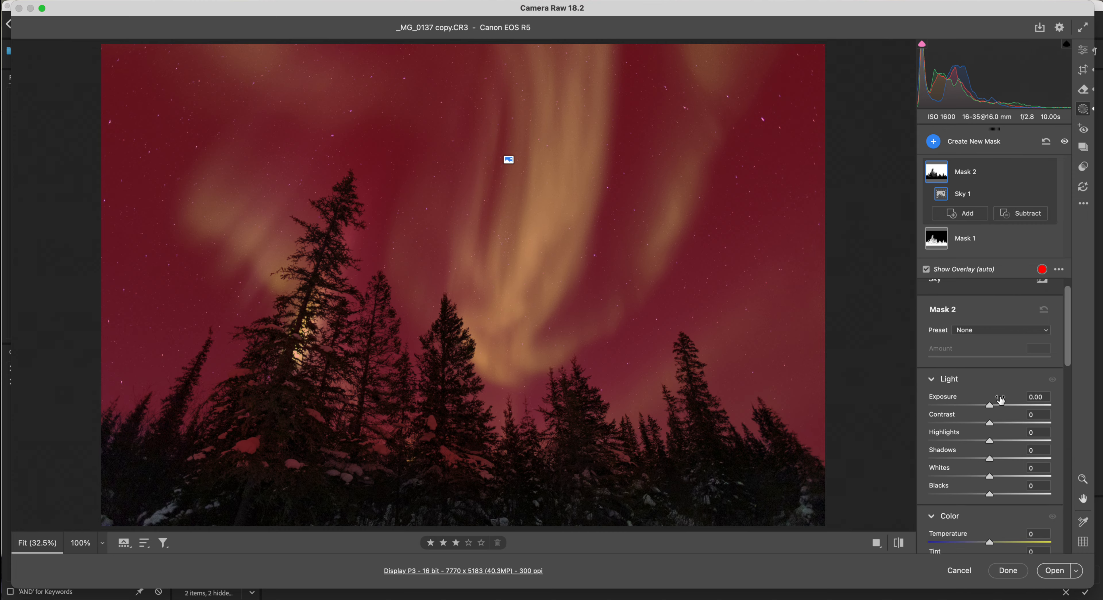
{"action": "left_click_drag", "start_coordinate": [1069, 368], "coordinate": [1005, 458]}
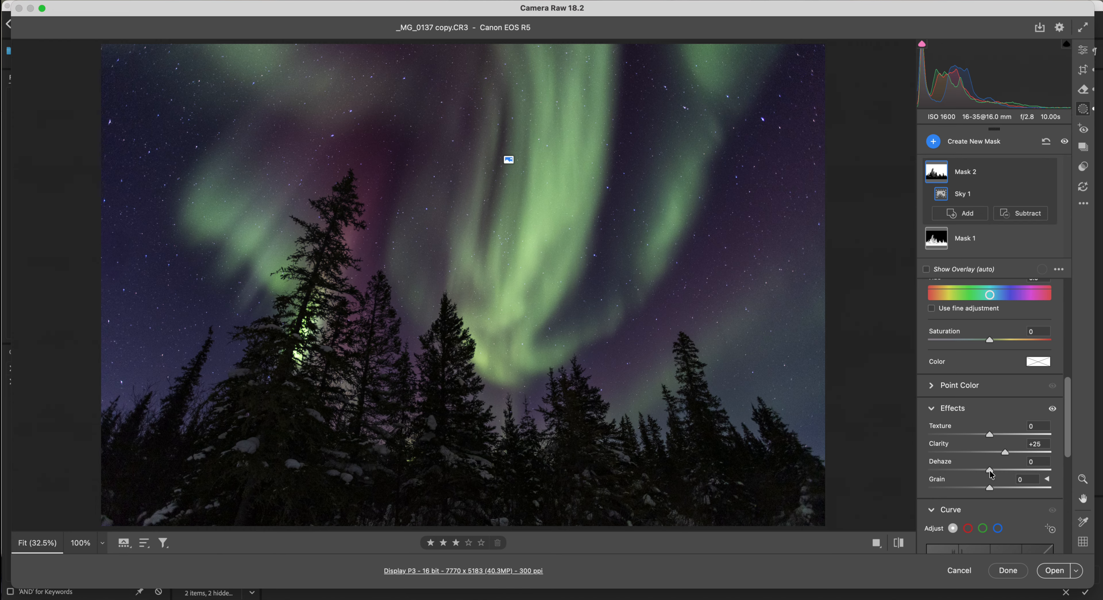
{"action": "mouse_move", "coordinate": [991, 474]}
{"action": "left_mouse_down"}
{"action": "mouse_move", "coordinate": [1027, 473]}
{"action": "mouse_move", "coordinate": [995, 476]}
{"action": "left_mouse_up"}
{"action": "left_click_drag", "start_coordinate": [1069, 450], "coordinate": [1067, 337]}
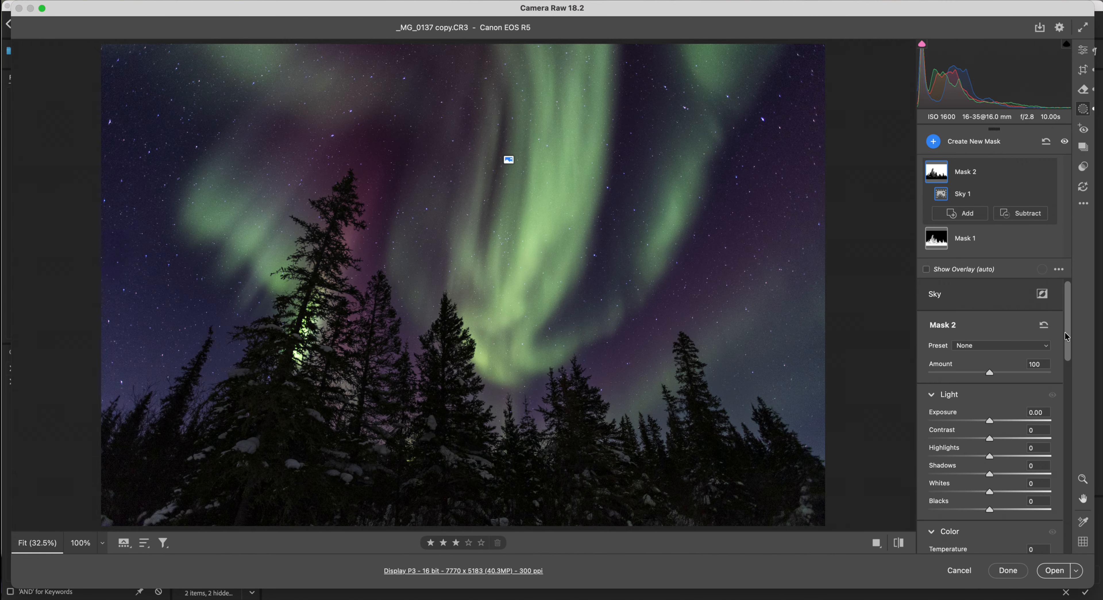
Step: Return to the global edits and set the whole photo's Blacks to -17
{"action": "key", "text": "e"}
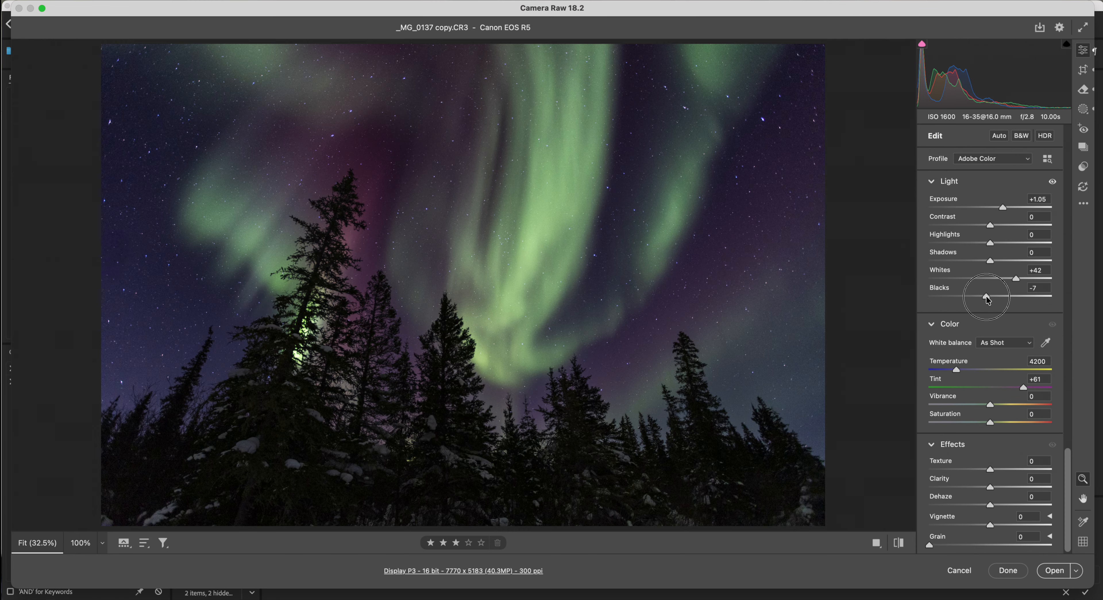
{"action": "left_click_drag", "start_coordinate": [987, 296], "coordinate": [980, 296]}
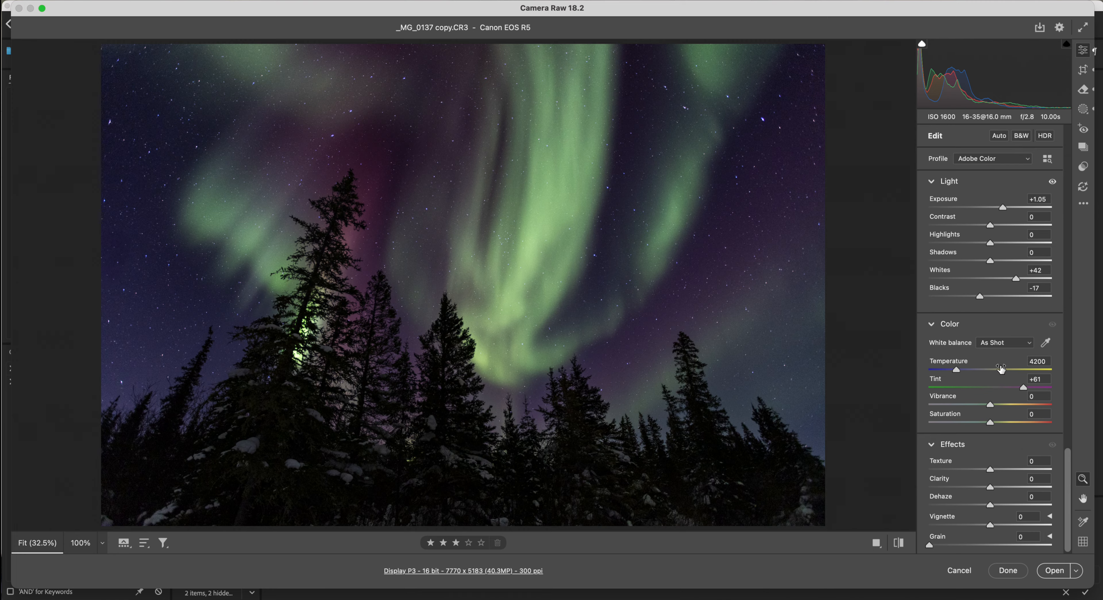
Step: Try the Auto white balance on the photo and return it to As Shot
{"action": "left_click", "coordinate": [1012, 347]}
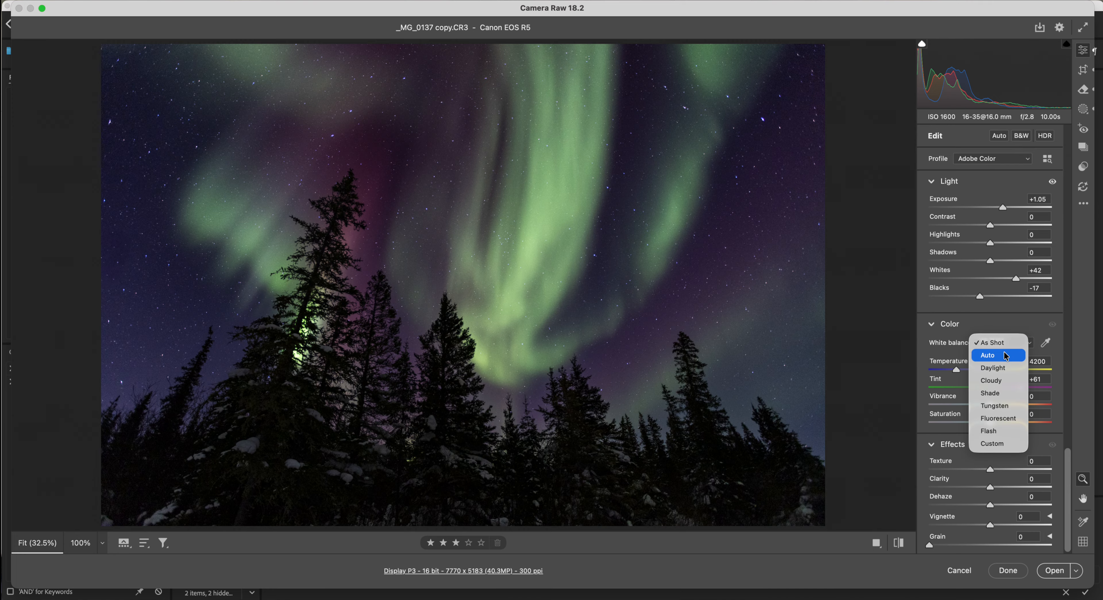
{"action": "left_click", "coordinate": [1006, 356]}
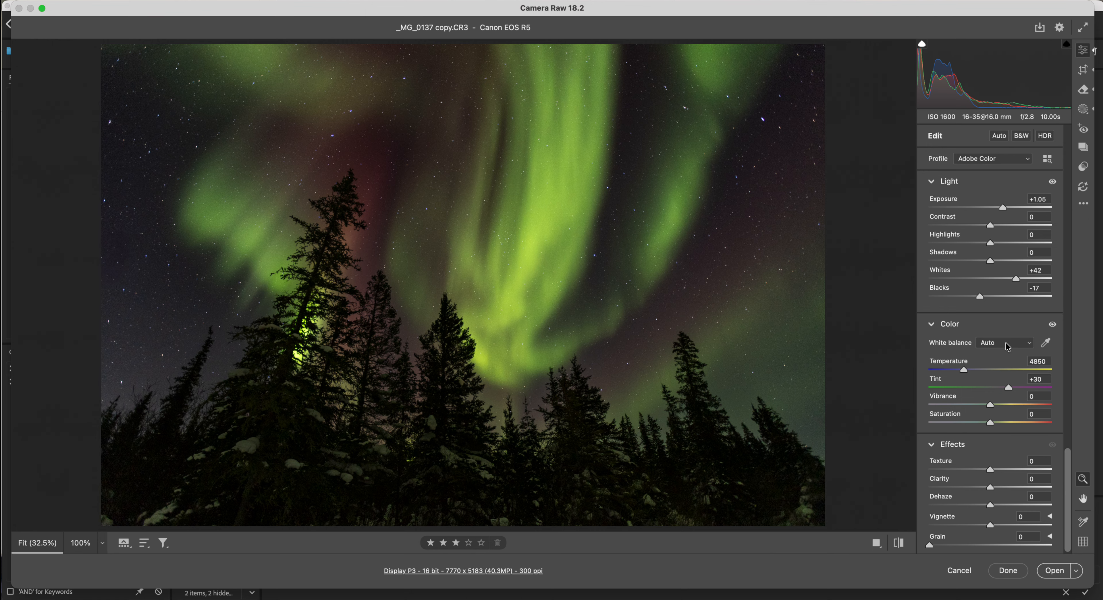
{"action": "left_click", "coordinate": [1008, 347]}
{"action": "left_click", "coordinate": [1007, 334]}
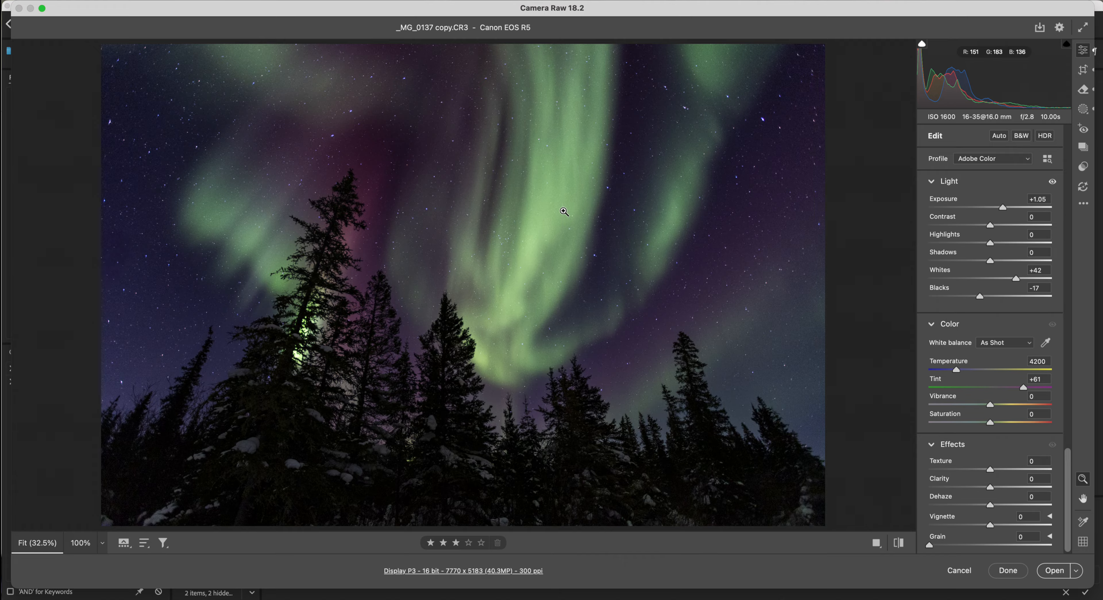
Step: Reopen the sky mask and raise its Saturation to strengthen the aurora colours
{"action": "left_click", "coordinate": [1083, 109]}
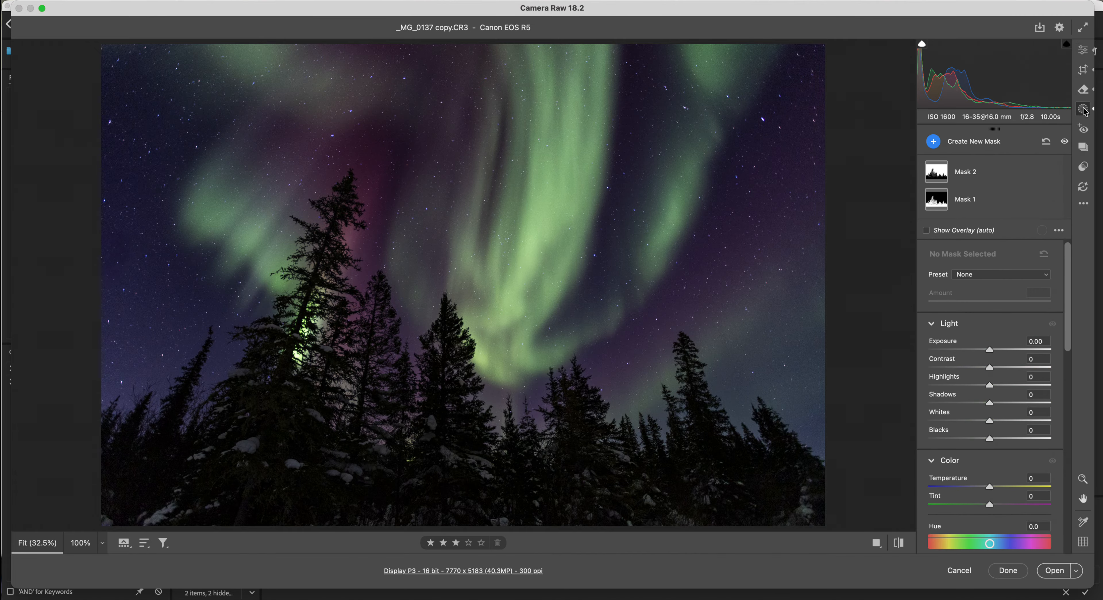
{"action": "mouse_move", "coordinate": [931, 209]}
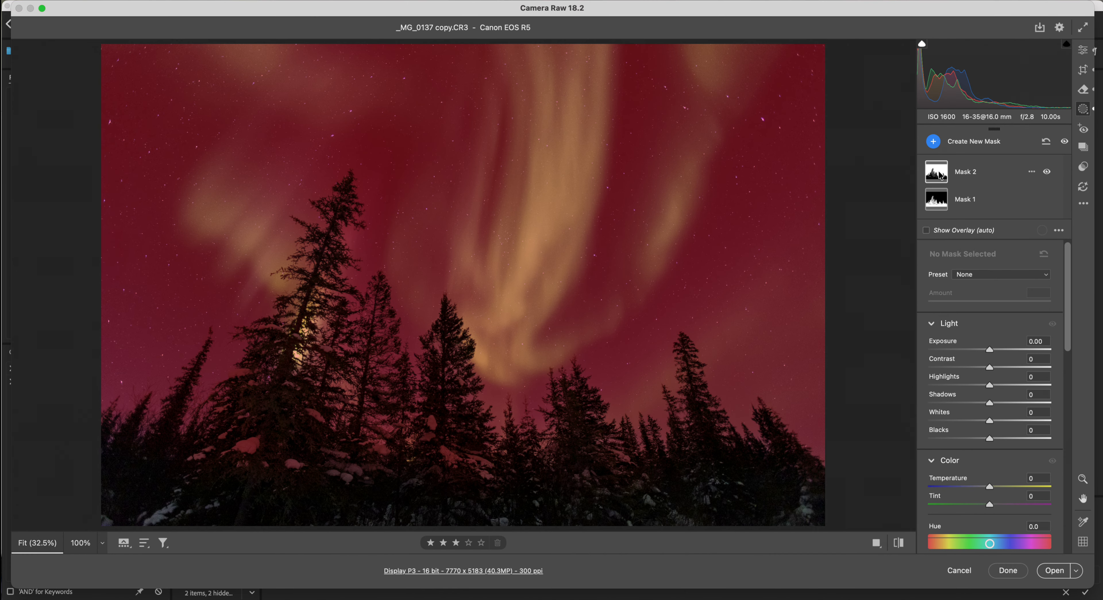
{"action": "left_click", "coordinate": [940, 175]}
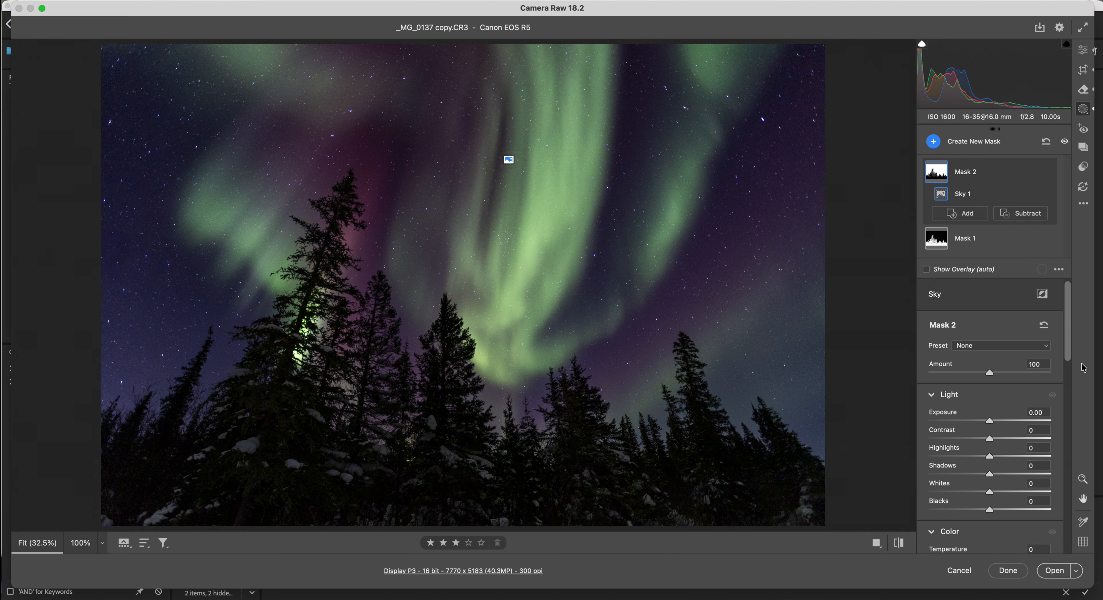
{"action": "scroll", "coordinate": [1071, 349], "scroll_direction": "down", "scroll_amount": 10}
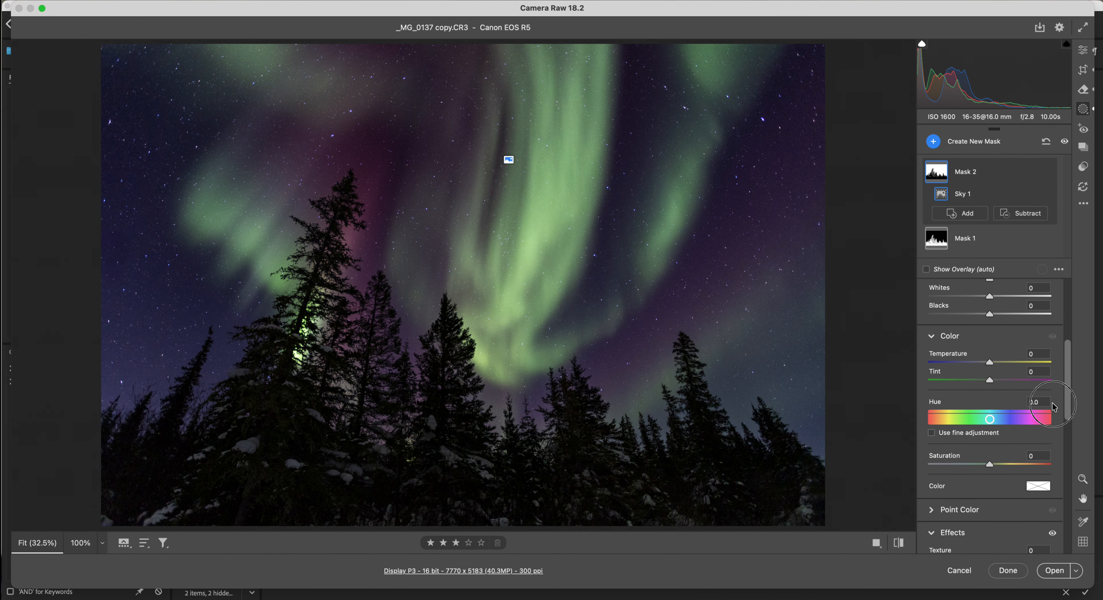
{"action": "left_click_drag", "start_coordinate": [990, 464], "coordinate": [993, 465]}
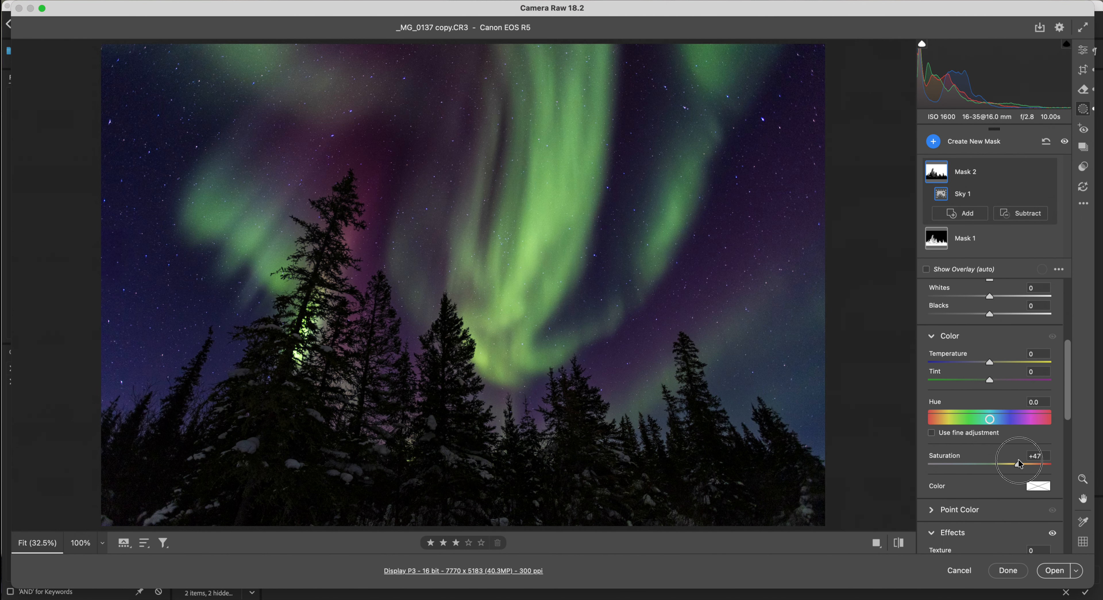
{"action": "left_click_drag", "start_coordinate": [1023, 461], "coordinate": [992, 468]}
{"action": "left_click_drag", "start_coordinate": [1009, 461], "coordinate": [1009, 461]}
Step: Return to the global edits, apply Denoise at 50 to the whole photo, and inspect the noise in the sky and trees
{"action": "key", "text": "e"}
{"action": "left_click_drag", "start_coordinate": [1067, 455], "coordinate": [1059, 251]}
{"action": "left_click_drag", "start_coordinate": [460, 288], "coordinate": [519, 321]}
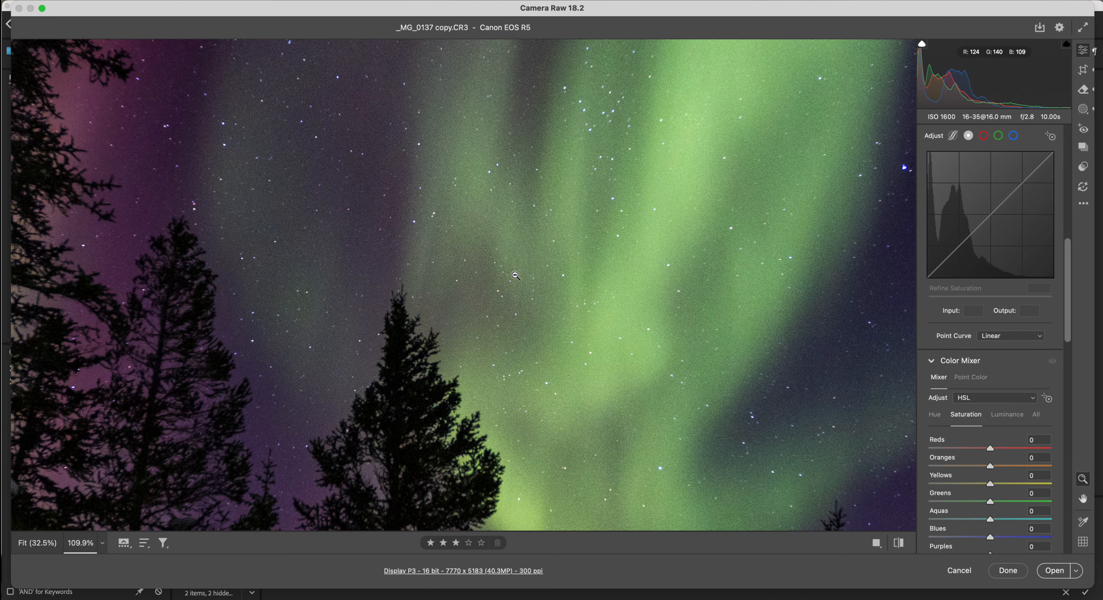
{"action": "left_click_drag", "start_coordinate": [528, 268], "coordinate": [419, 266]}
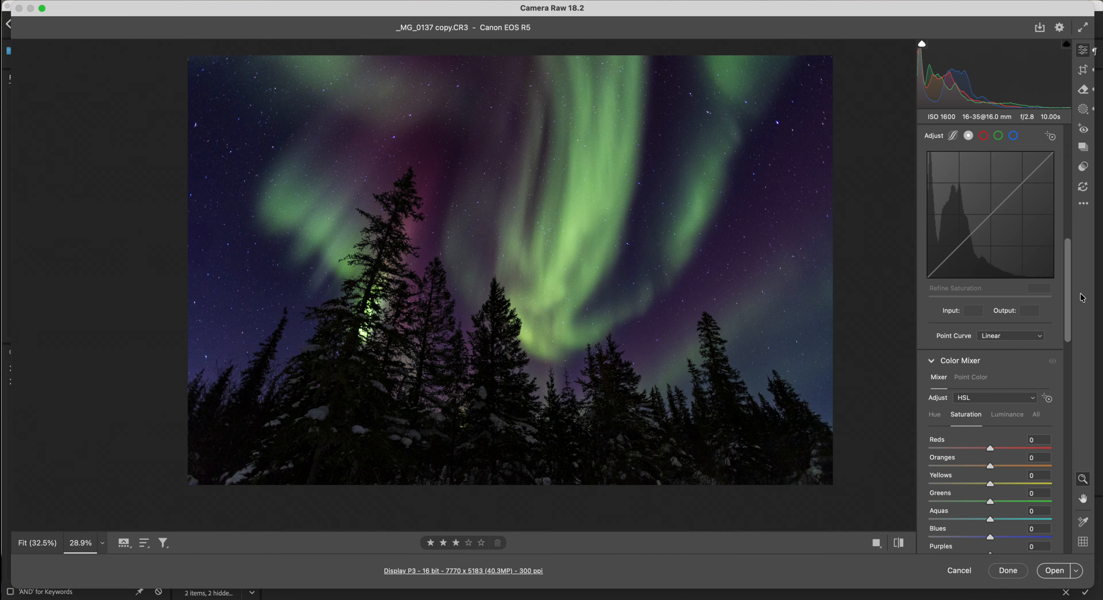
{"action": "left_click_drag", "start_coordinate": [1067, 324], "coordinate": [1058, 478]}
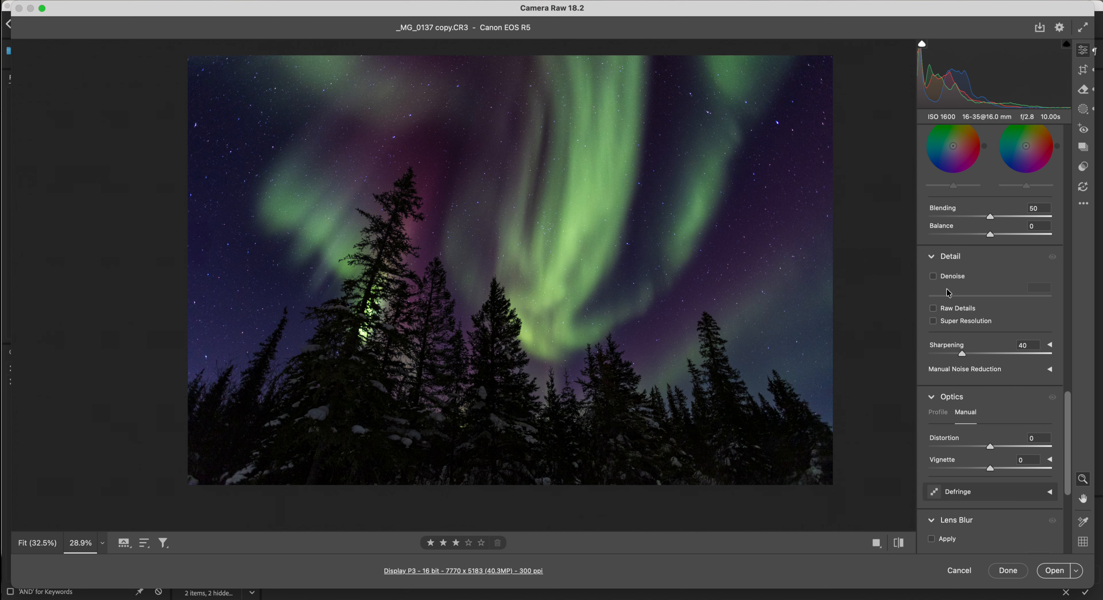
{"action": "left_click", "coordinate": [934, 277]}
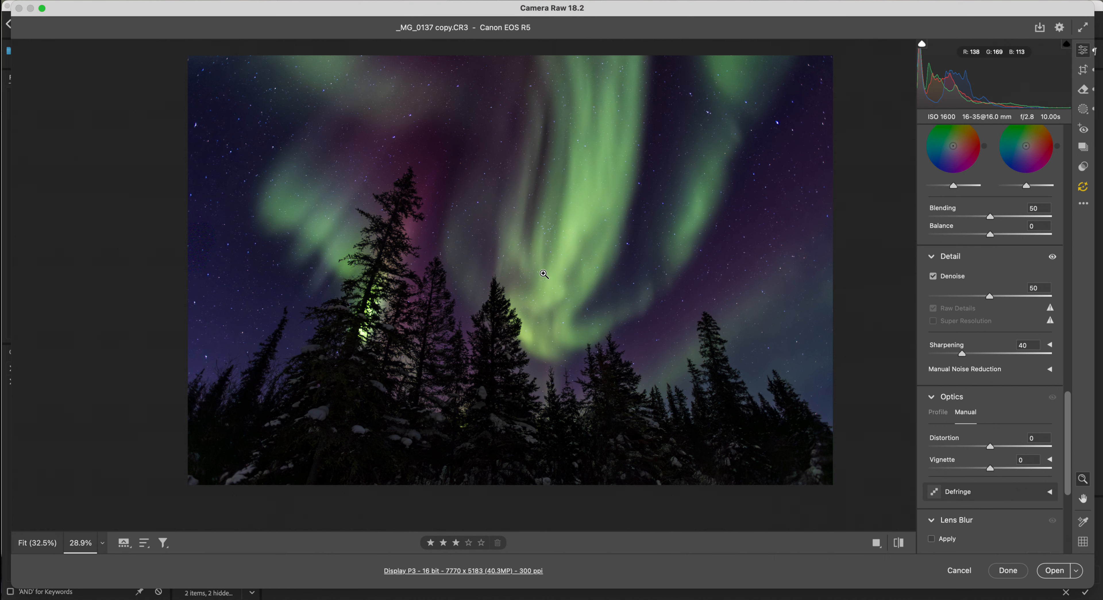
{"action": "mouse_move", "coordinate": [543, 273]}
{"action": "left_mouse_down"}
{"action": "mouse_move", "coordinate": [639, 282]}
{"action": "mouse_move", "coordinate": [525, 283]}
{"action": "left_mouse_up"}
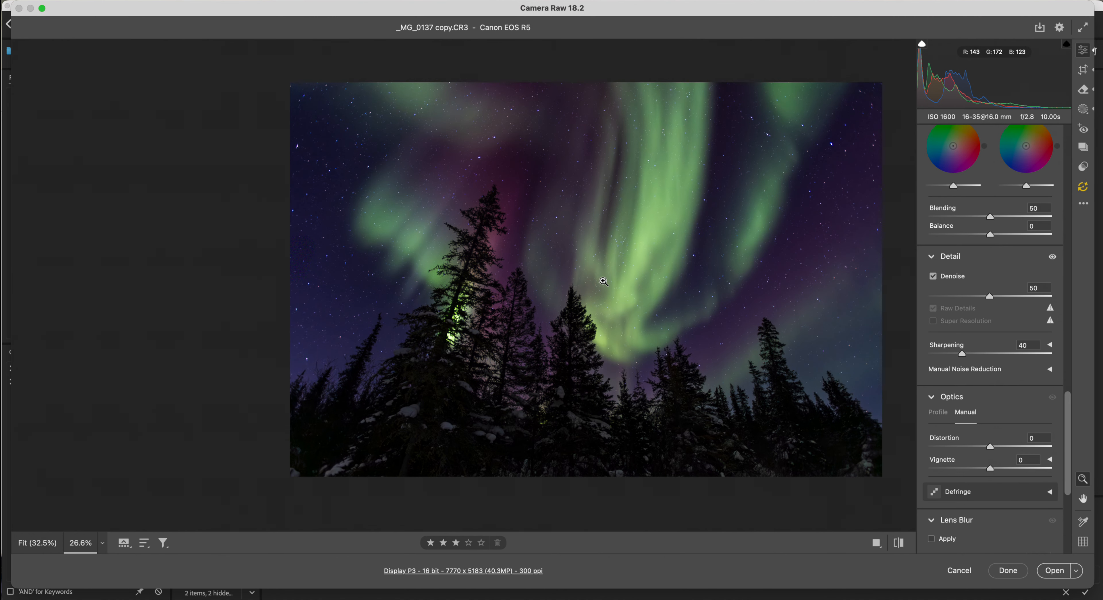
{"action": "left_click_drag", "start_coordinate": [603, 281], "coordinate": [683, 287]}
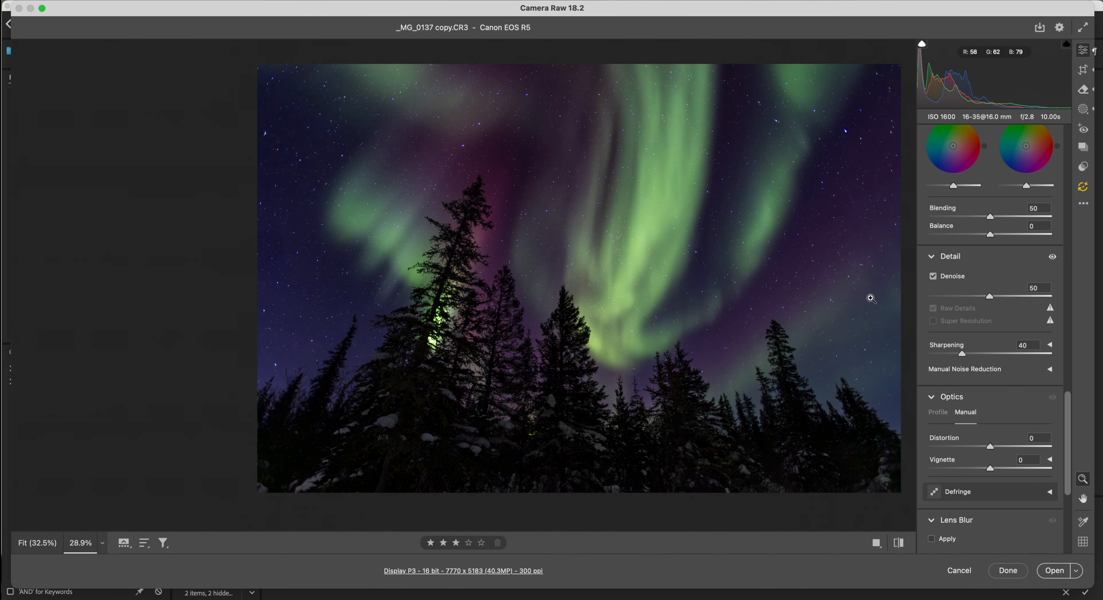
{"action": "left_click_drag", "start_coordinate": [573, 312], "coordinate": [537, 329]}
{"action": "left_click_drag", "start_coordinate": [406, 312], "coordinate": [379, 313]}
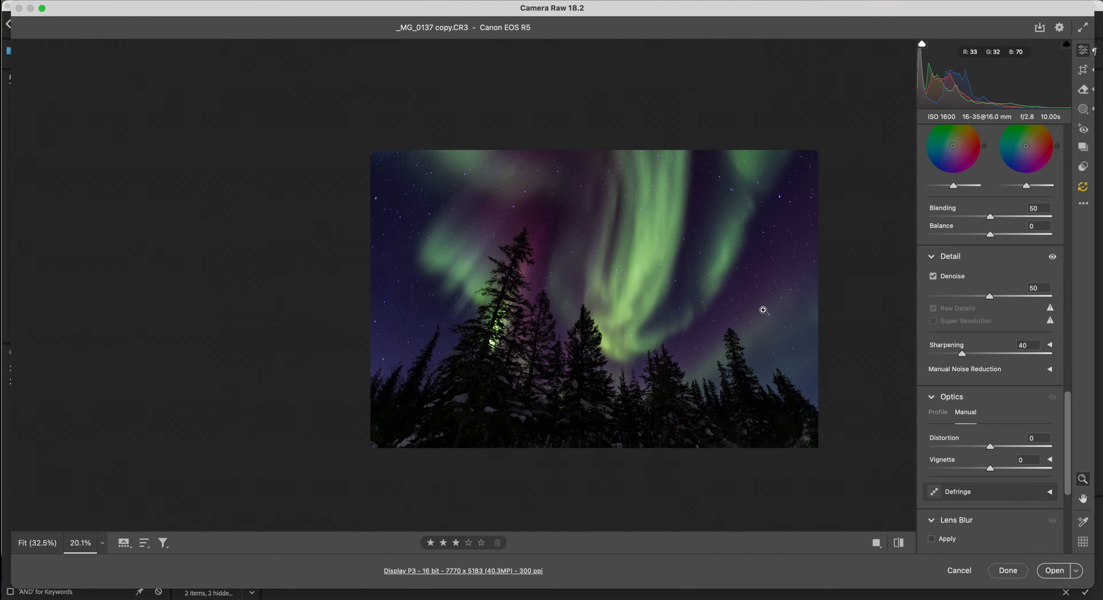
{"action": "left_click_drag", "start_coordinate": [705, 309], "coordinate": [735, 310]}
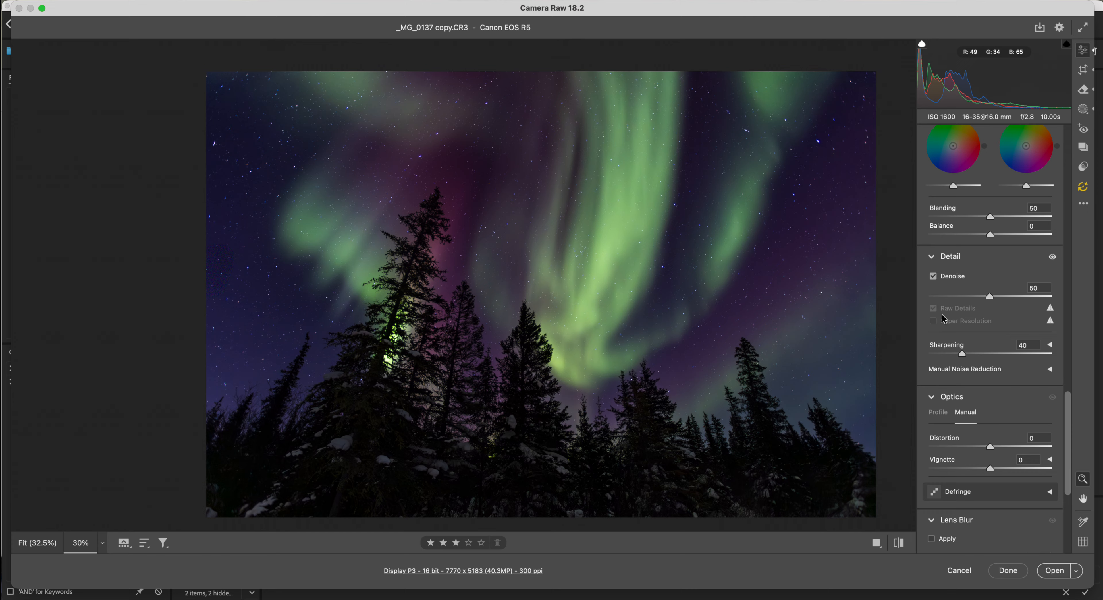
Step: Set the foreground mask's Texture to +25 and check the trees up close
{"action": "left_click", "coordinate": [1082, 109]}
{"action": "left_click", "coordinate": [941, 208]}
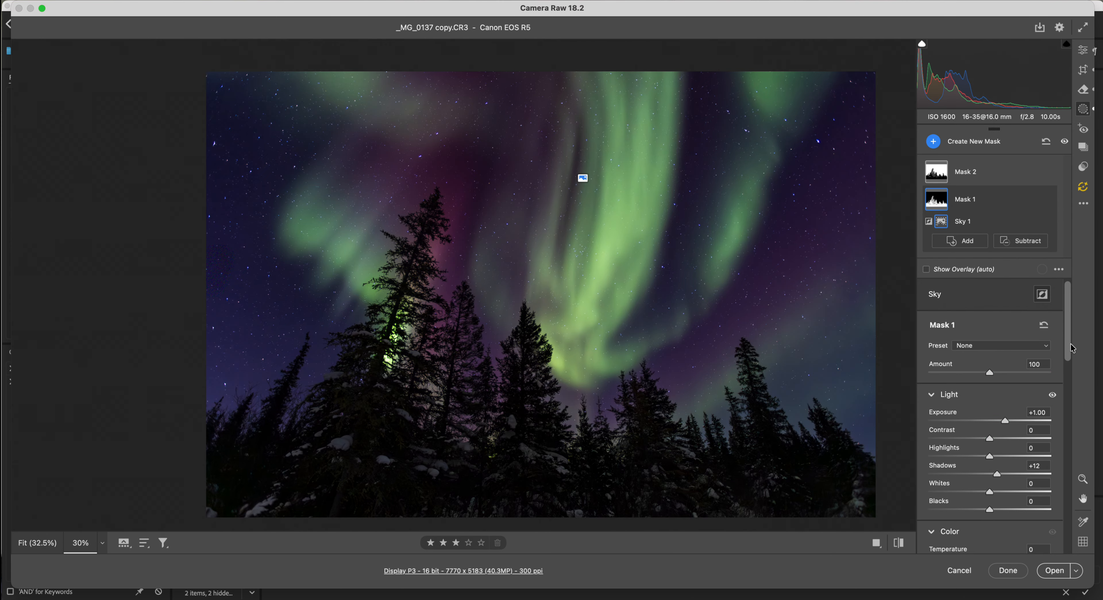
{"action": "scroll", "coordinate": [1042, 447], "scroll_direction": "down", "scroll_amount": 10}
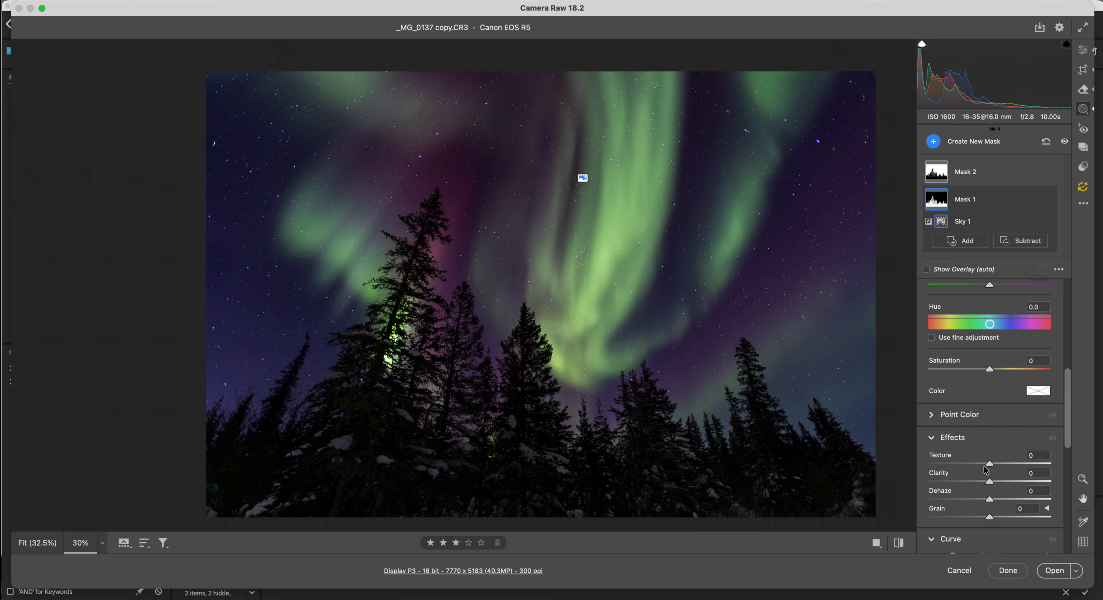
{"action": "left_click_drag", "start_coordinate": [989, 464], "coordinate": [999, 467]}
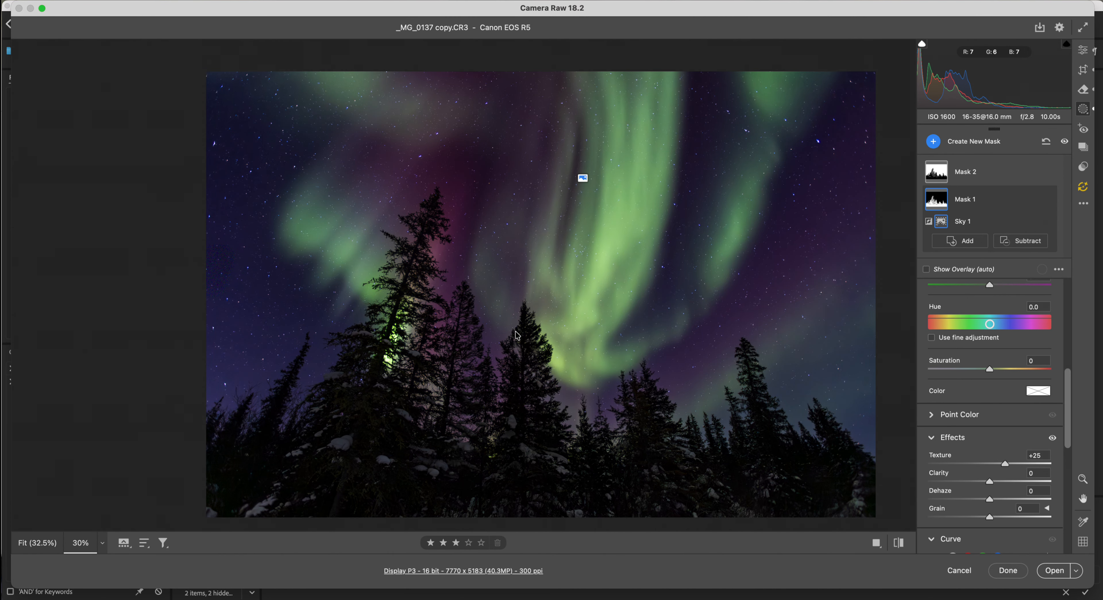
{"action": "key", "text": "z"}
{"action": "mouse_move", "coordinate": [528, 328]}
{"action": "left_mouse_down"}
{"action": "mouse_move", "coordinate": [659, 328]}
{"action": "mouse_move", "coordinate": [523, 336]}
{"action": "left_mouse_up"}
{"action": "left_click_drag", "start_coordinate": [682, 309], "coordinate": [693, 308]}
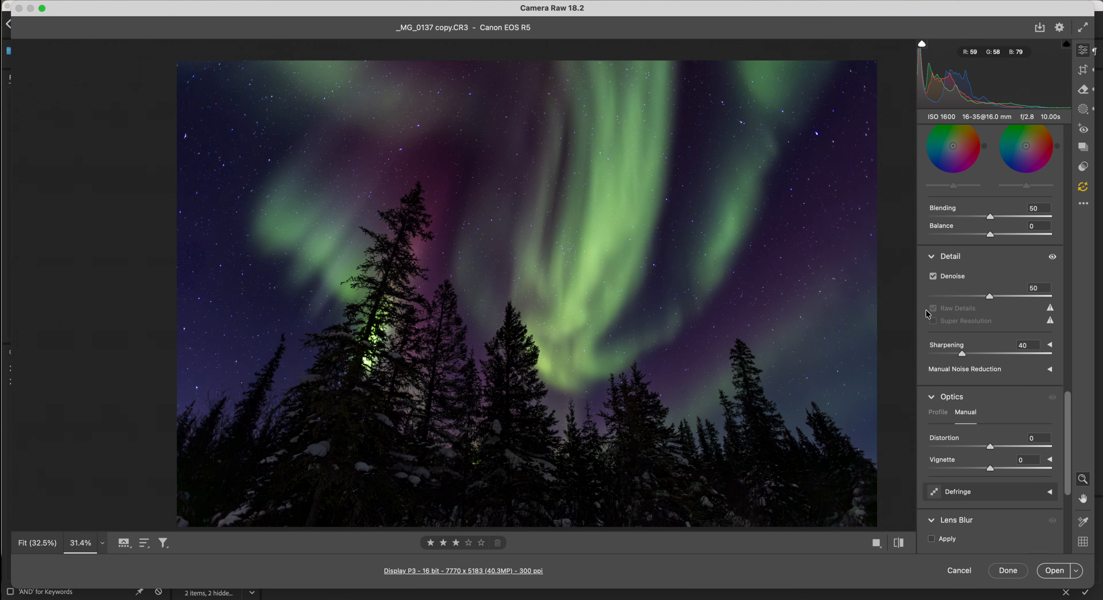
Step: Select the sky mask again and set its Saturation to +15
{"action": "left_click_drag", "start_coordinate": [1064, 406], "coordinate": [1056, 178]}
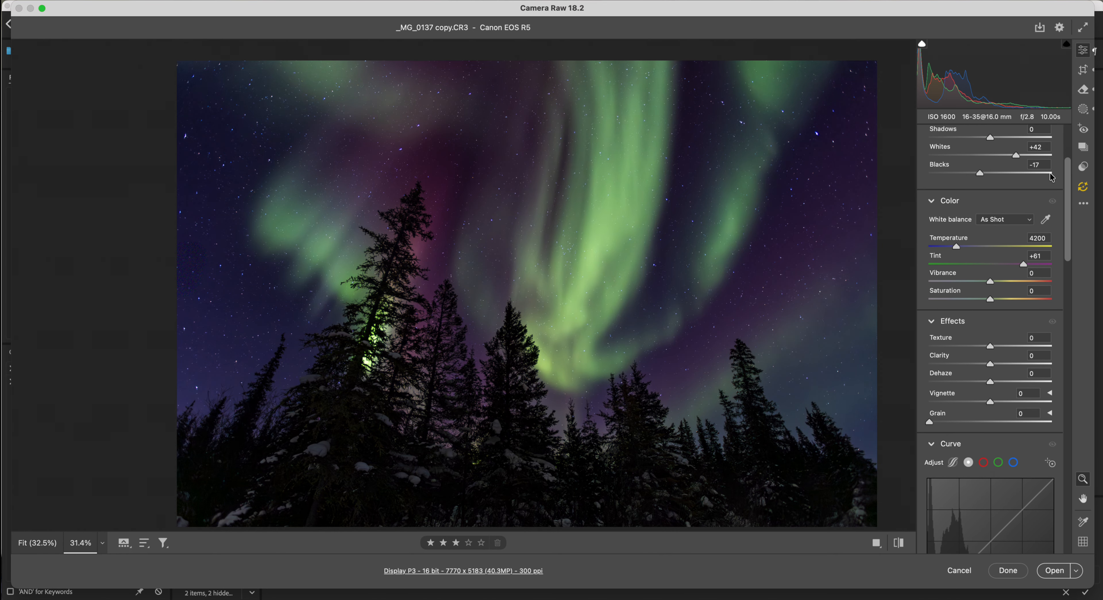
{"action": "left_click", "coordinate": [1088, 110]}
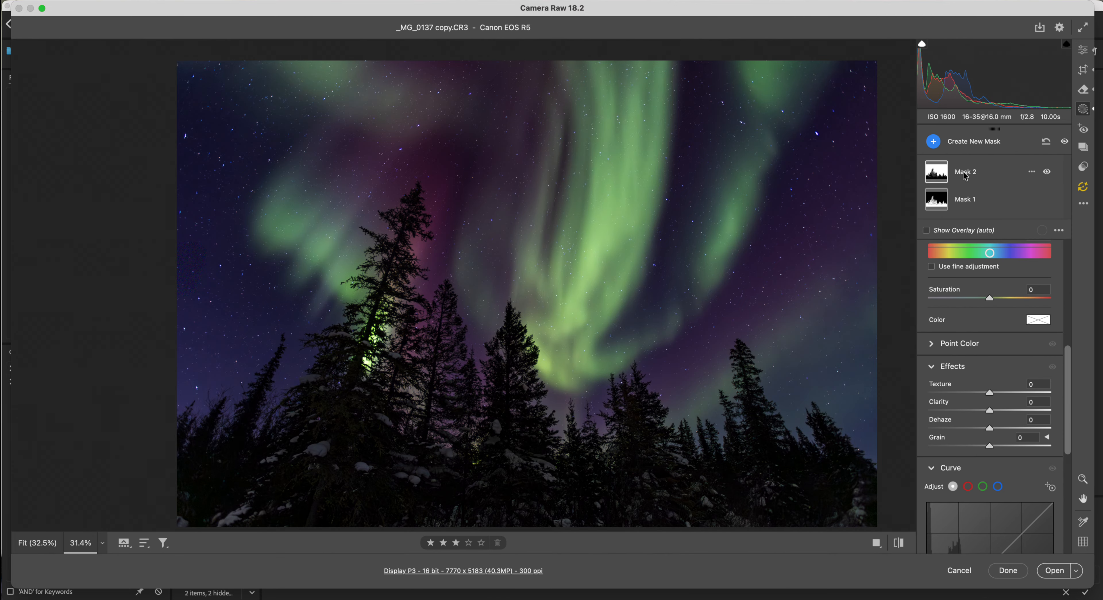
{"action": "left_click", "coordinate": [939, 172]}
{"action": "left_click_drag", "start_coordinate": [1067, 346], "coordinate": [1063, 415]}
{"action": "left_click_drag", "start_coordinate": [1010, 438], "coordinate": [998, 436]}
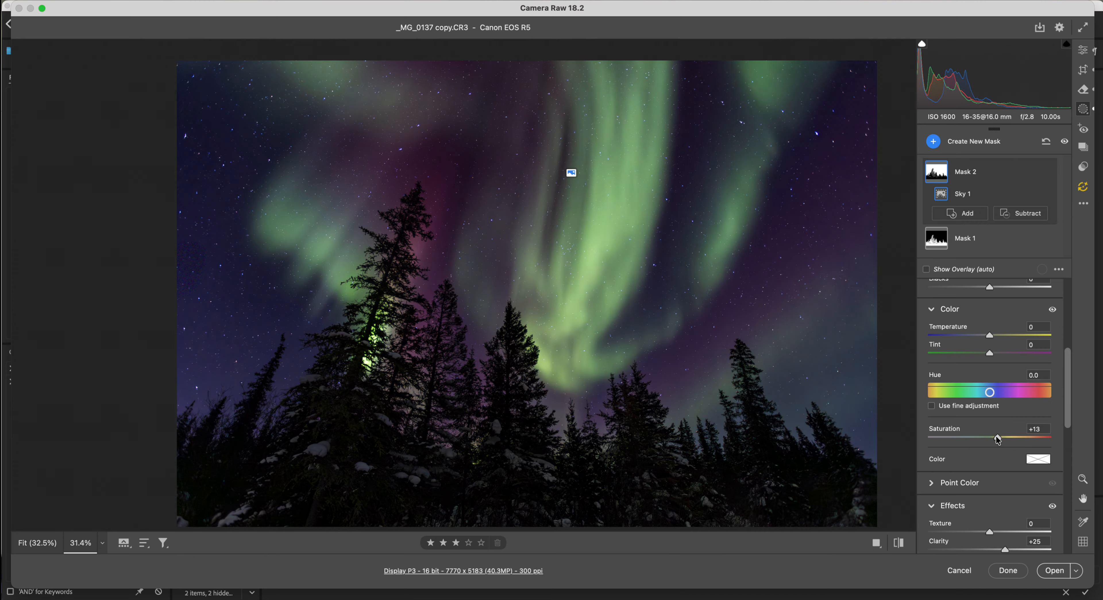
{"action": "left_click", "coordinate": [997, 436]}
Step: Try warmer and cooler Temperature values on the sky mask and settle on +6
{"action": "left_click_drag", "start_coordinate": [1067, 395], "coordinate": [1067, 384]}
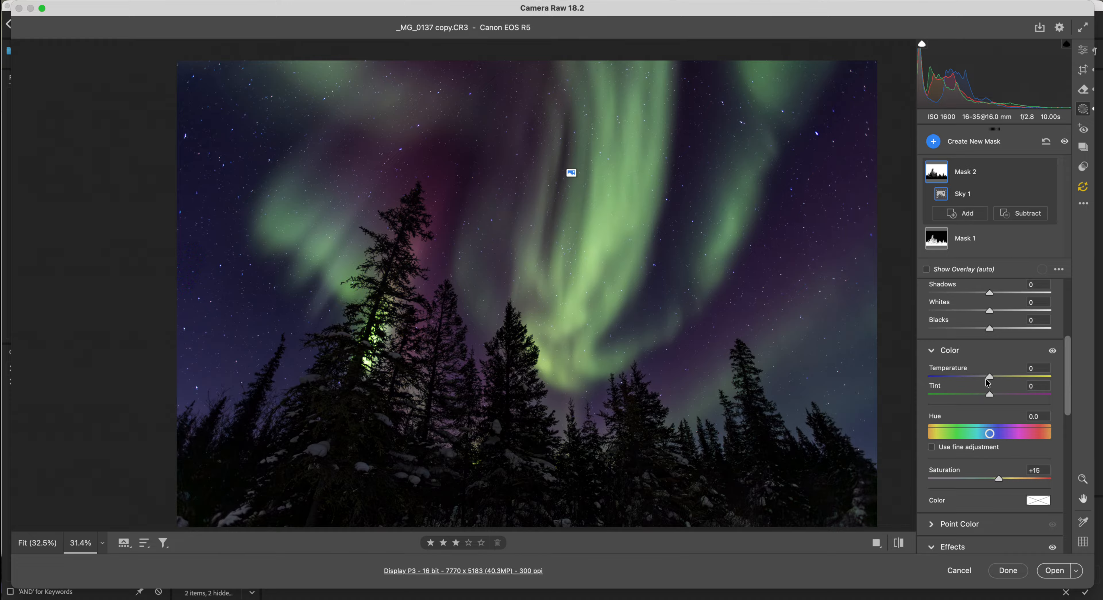
{"action": "left_click_drag", "start_coordinate": [989, 377], "coordinate": [998, 379]}
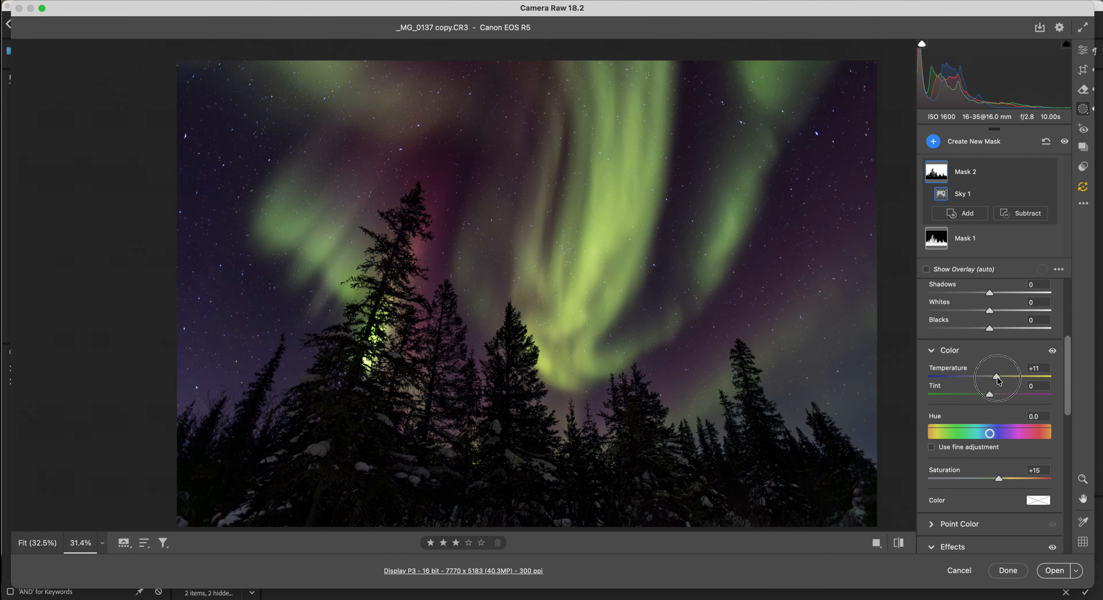
{"action": "left_click_drag", "start_coordinate": [997, 377], "coordinate": [989, 377]}
{"action": "left_click_drag", "start_coordinate": [995, 376], "coordinate": [998, 378]}
{"action": "left_click_drag", "start_coordinate": [991, 377], "coordinate": [990, 378]}
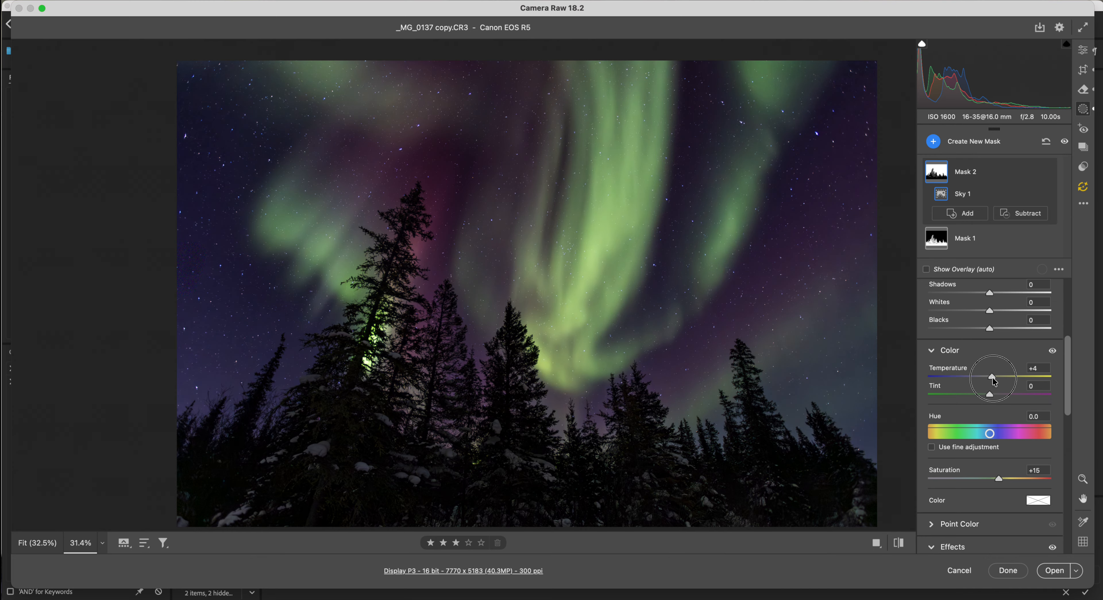
{"action": "left_click_drag", "start_coordinate": [991, 377], "coordinate": [995, 383]}
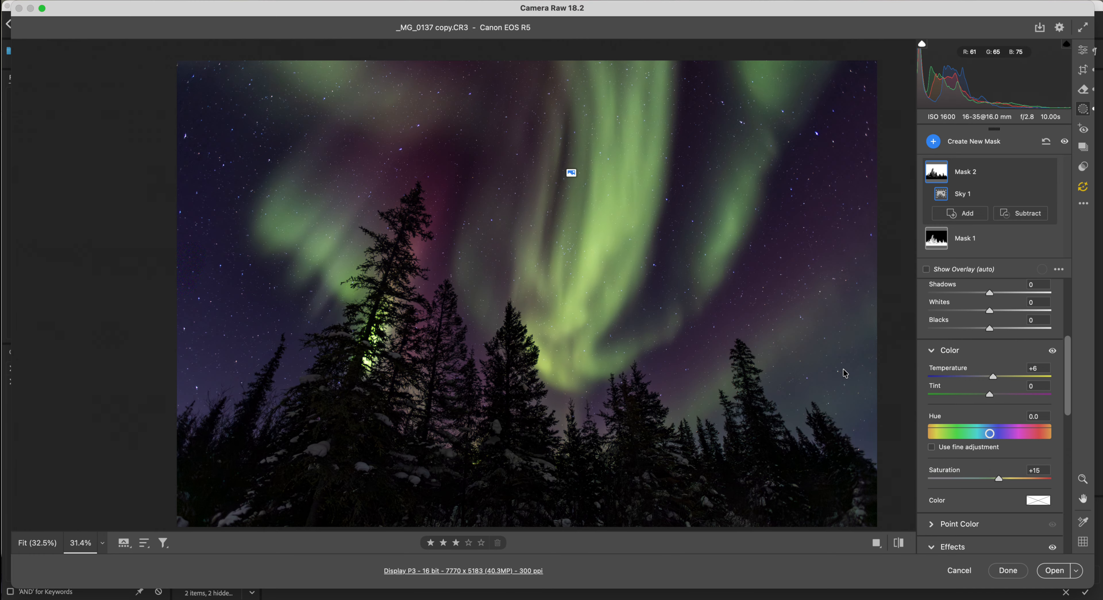
Step: Return to the global edits and compare the photo with its default settings, ending on the current settings
{"action": "key", "text": "e"}
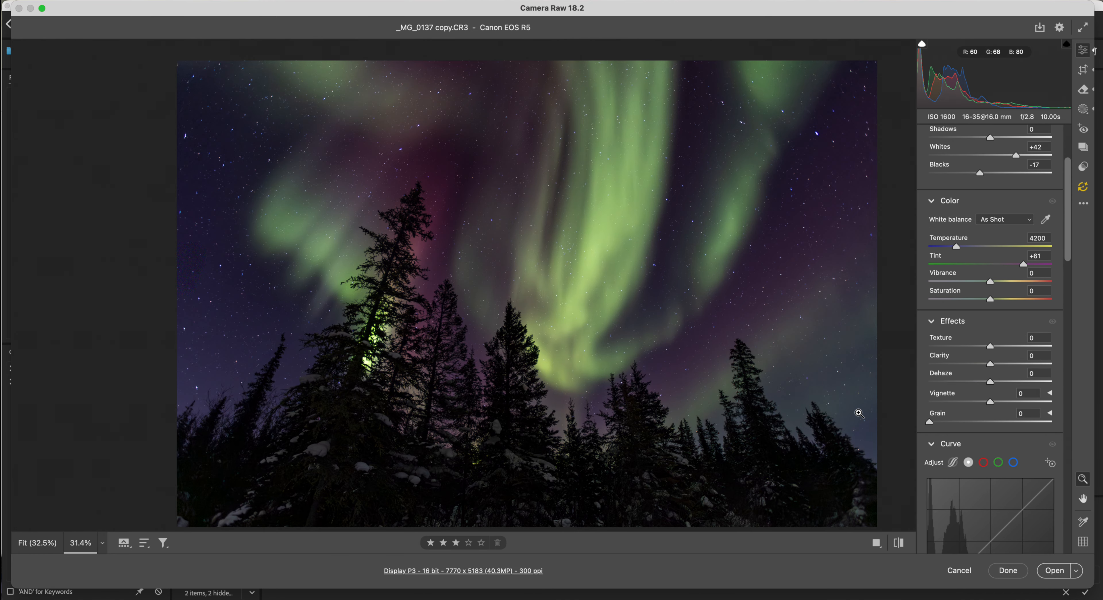
{"action": "left_click", "coordinate": [899, 543]}
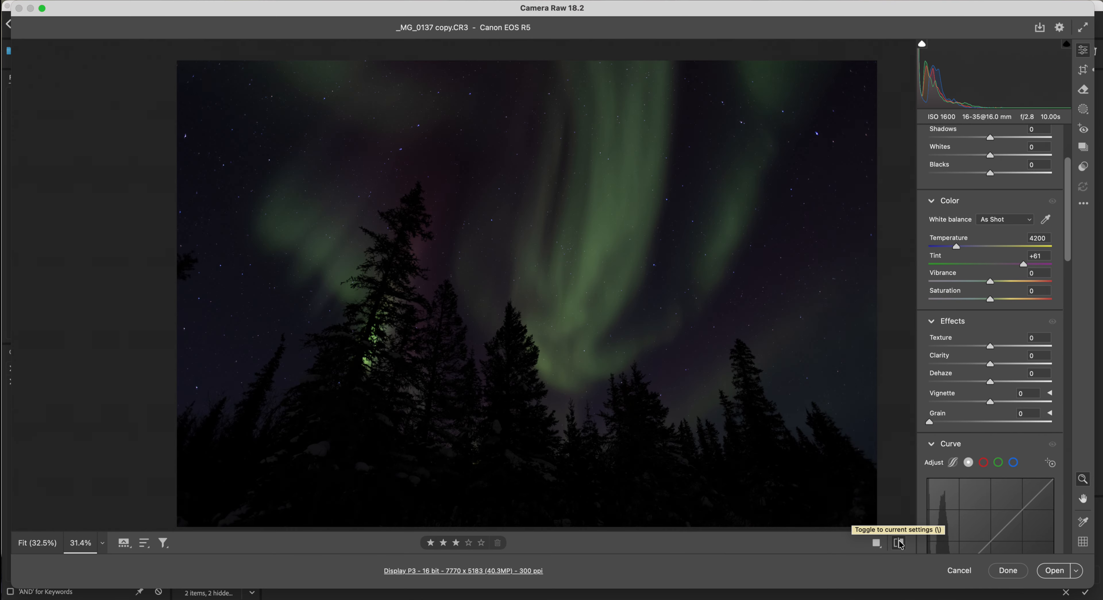
{"action": "left_click", "coordinate": [899, 543]}
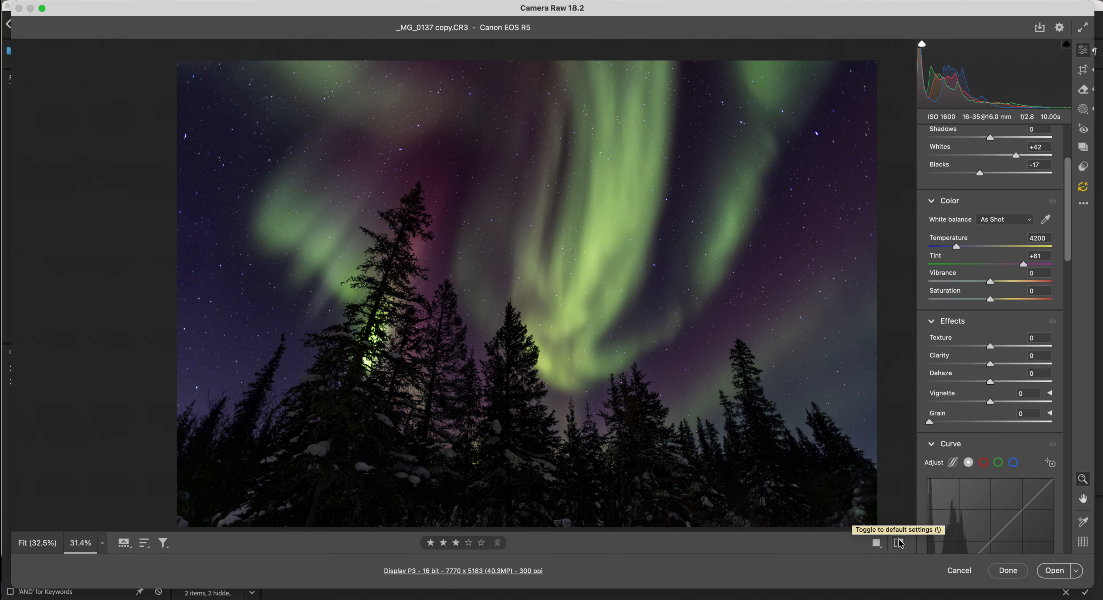